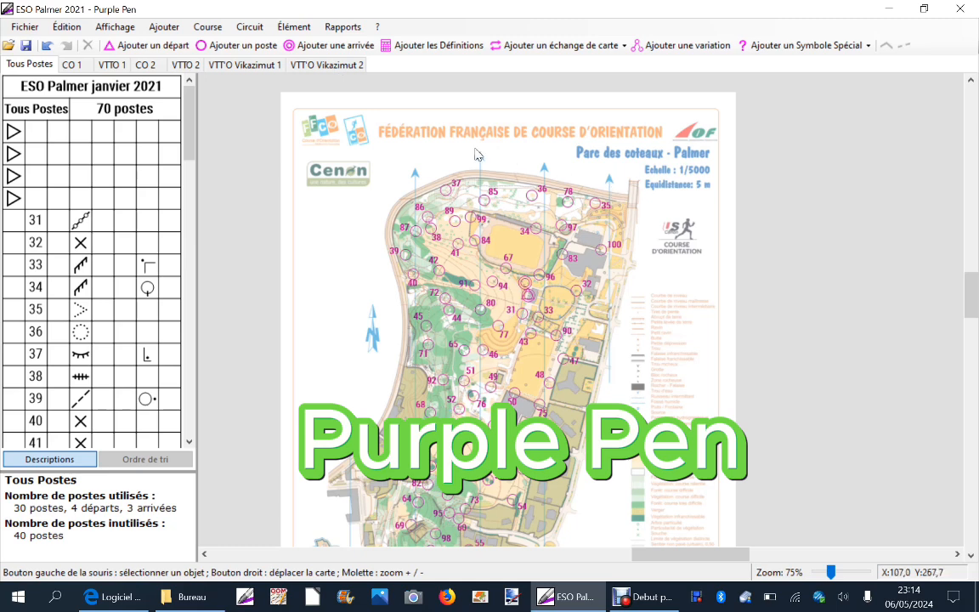
Create a new circuit named SHAKER with the type set to Course au score.
{"action": "left_click", "coordinate": [249, 27]}
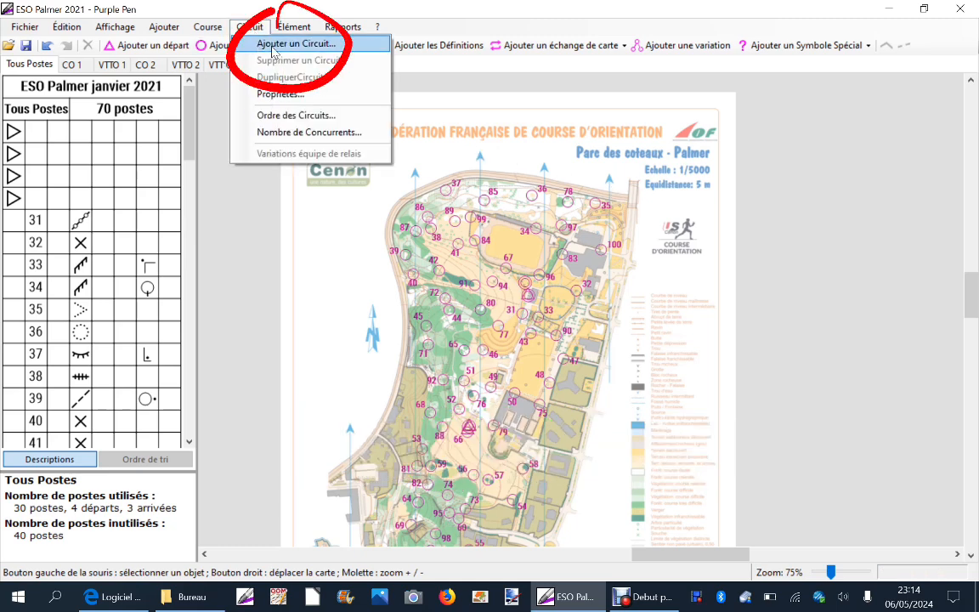
{"action": "left_click", "coordinate": [293, 46]}
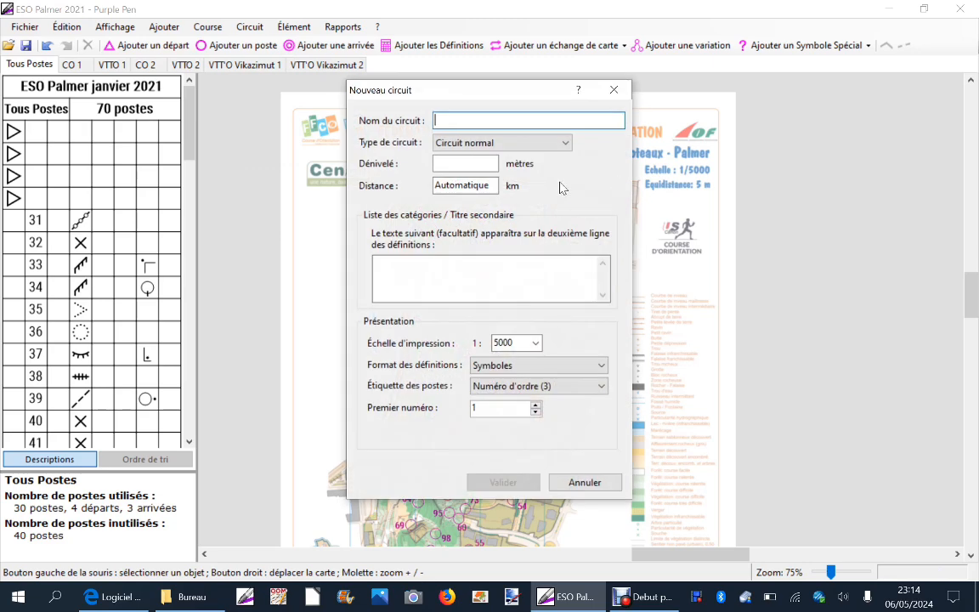
{"action": "type", "text": "SHAKER"}
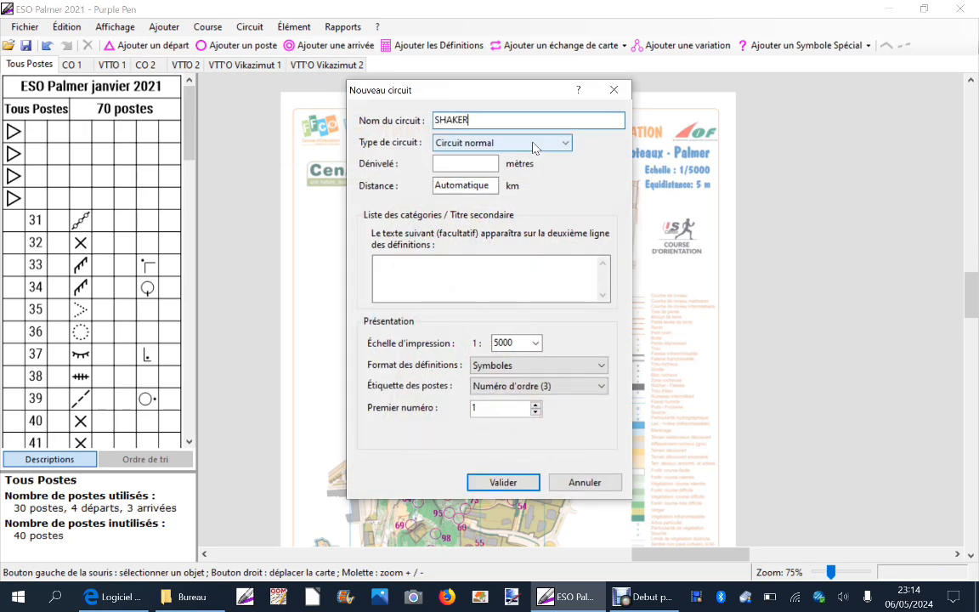
{"action": "left_click", "coordinate": [535, 145]}
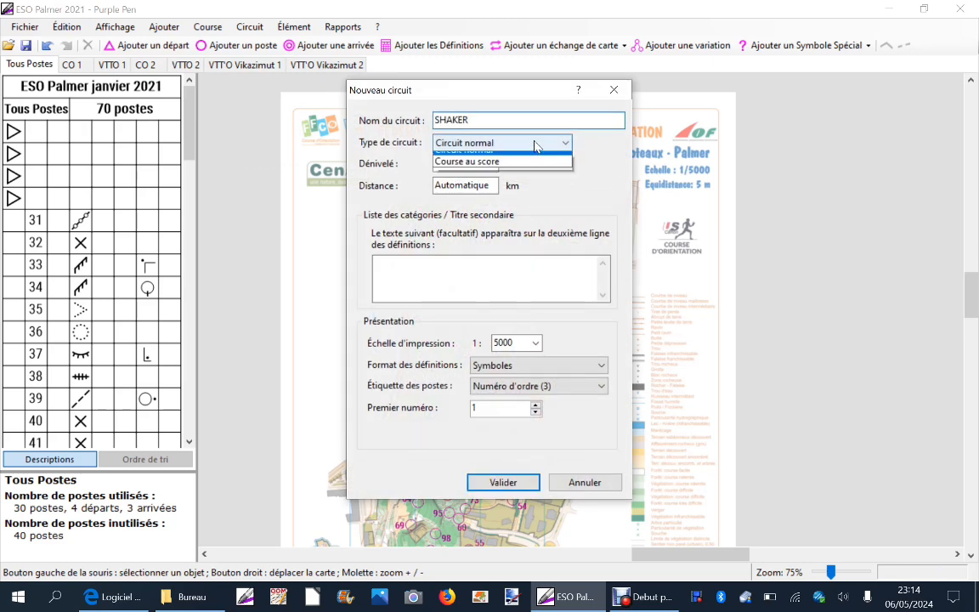
{"action": "left_click", "coordinate": [504, 169]}
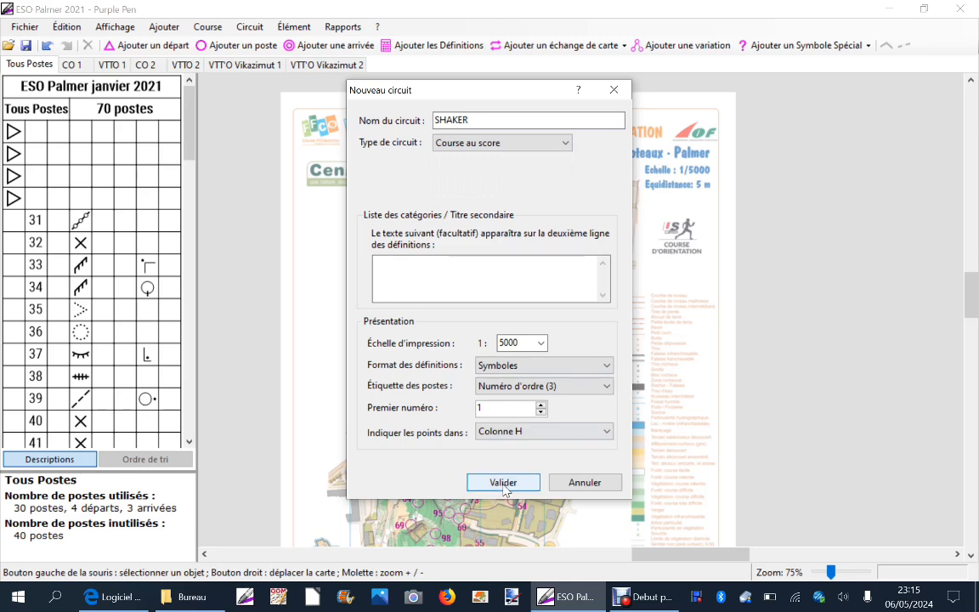
{"action": "left_click", "coordinate": [501, 480]}
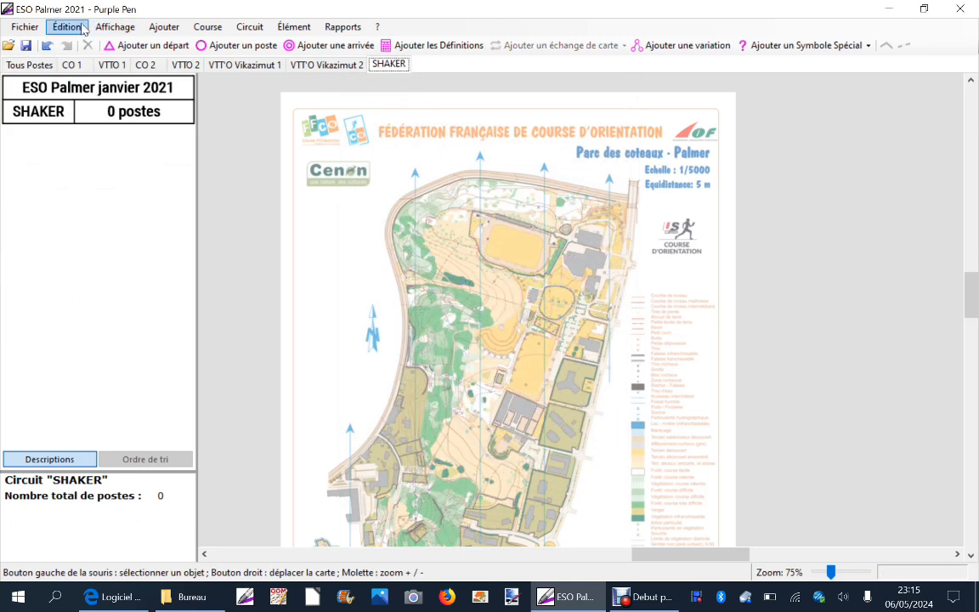
Add the predefined circuit-name text (Nom du circuit) to the map and position it centred just below the Cenon logo.
{"action": "left_click", "coordinate": [164, 27]}
{"action": "left_click", "coordinate": [196, 339]}
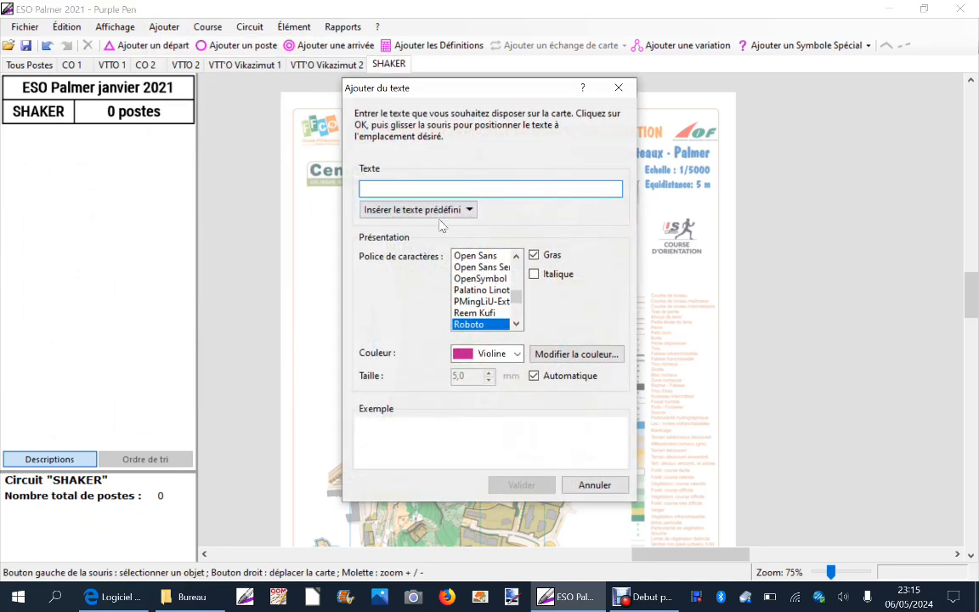
{"action": "left_click", "coordinate": [464, 216]}
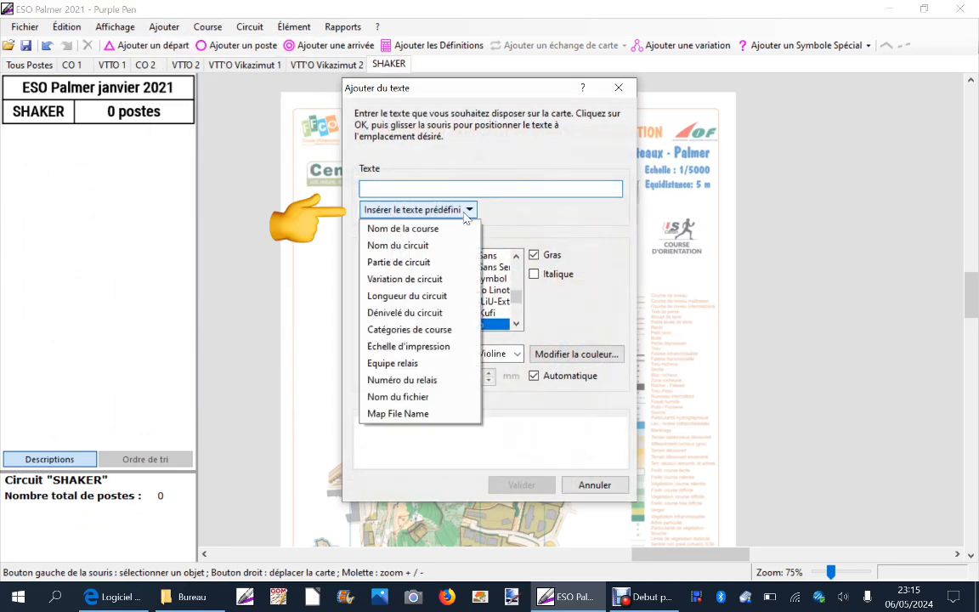
{"action": "left_click", "coordinate": [389, 246]}
{"action": "left_click", "coordinate": [523, 484]}
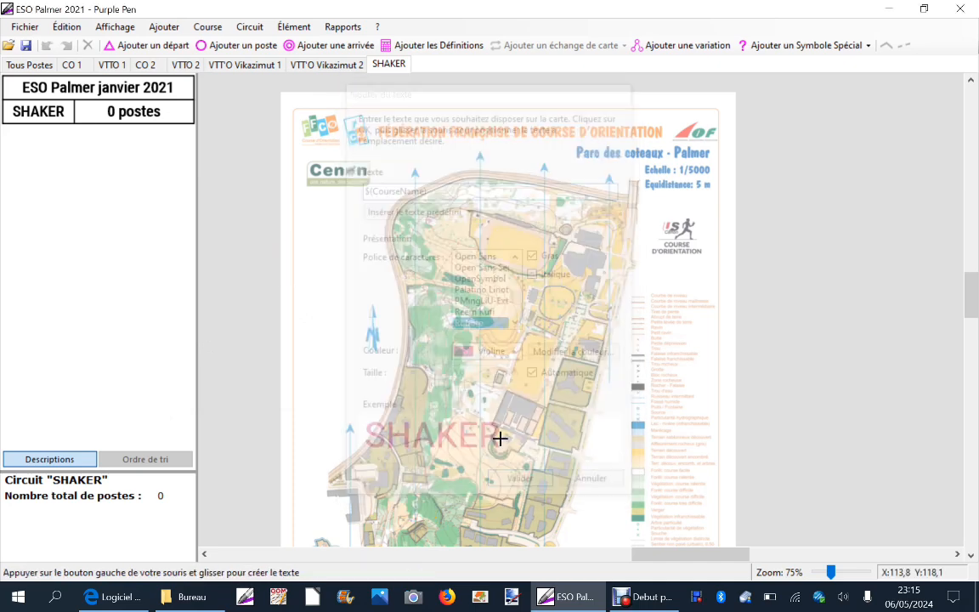
{"action": "left_click", "coordinate": [319, 206]}
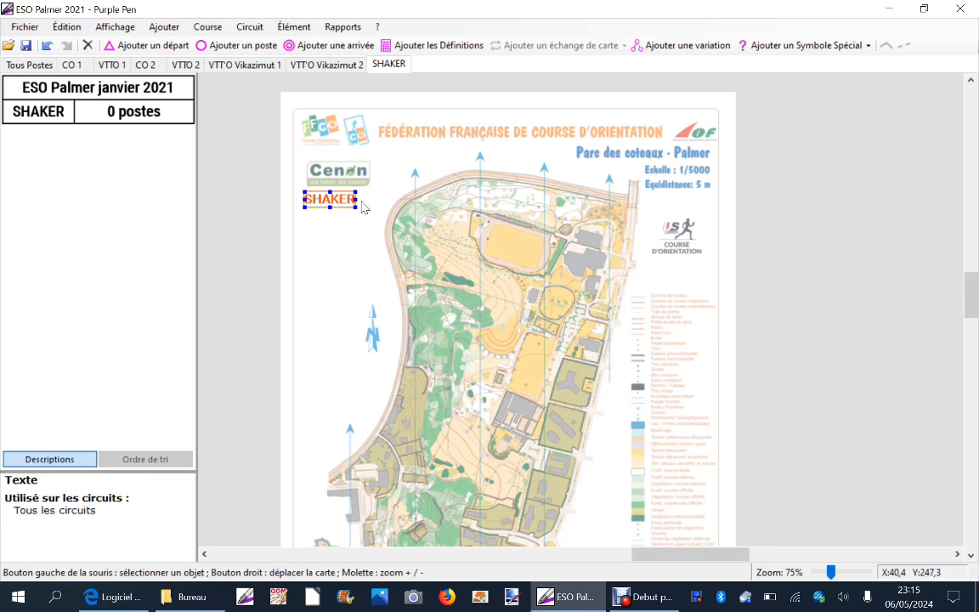
{"action": "key", "text": "Escape"}
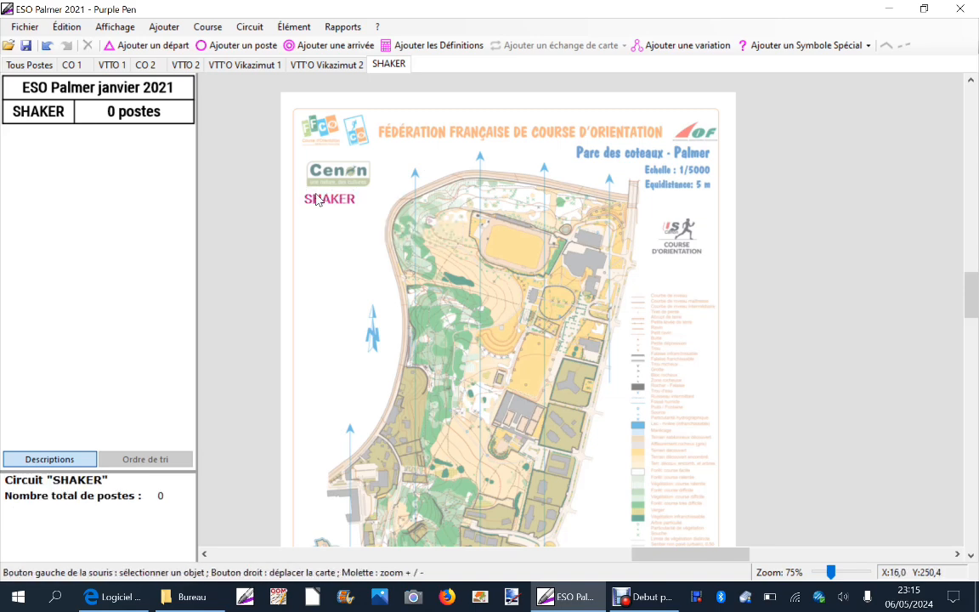
{"action": "left_click", "coordinate": [348, 204]}
{"action": "left_click_drag", "start_coordinate": [348, 204], "coordinate": [338, 199]}
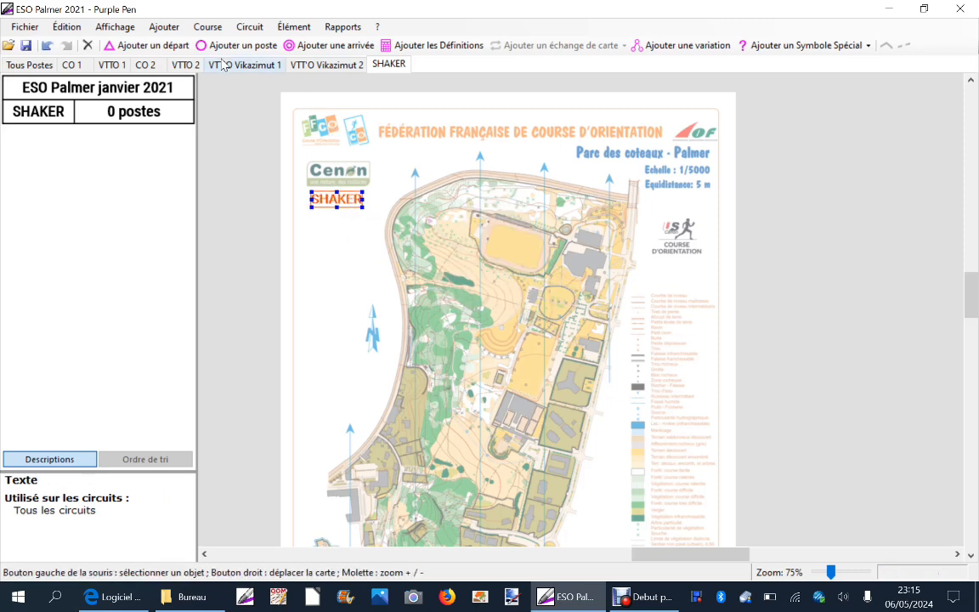
Check the title area on the VTT'O Vikazimut circuits, then restrict the new circuit-name text to the SHAKER circuit only.
{"action": "left_click", "coordinate": [299, 65]}
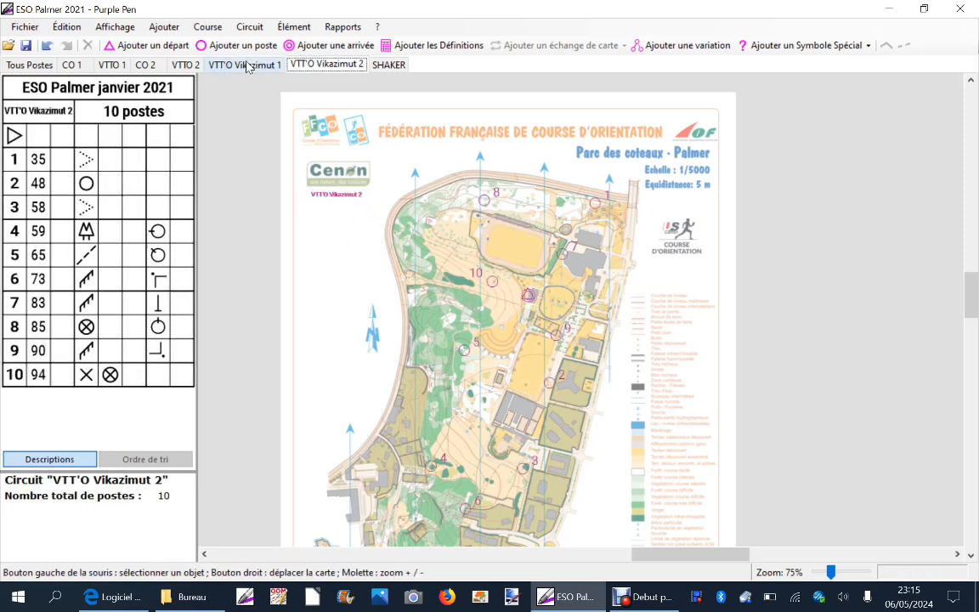
{"action": "left_click", "coordinate": [246, 66]}
{"action": "left_click", "coordinate": [374, 64]}
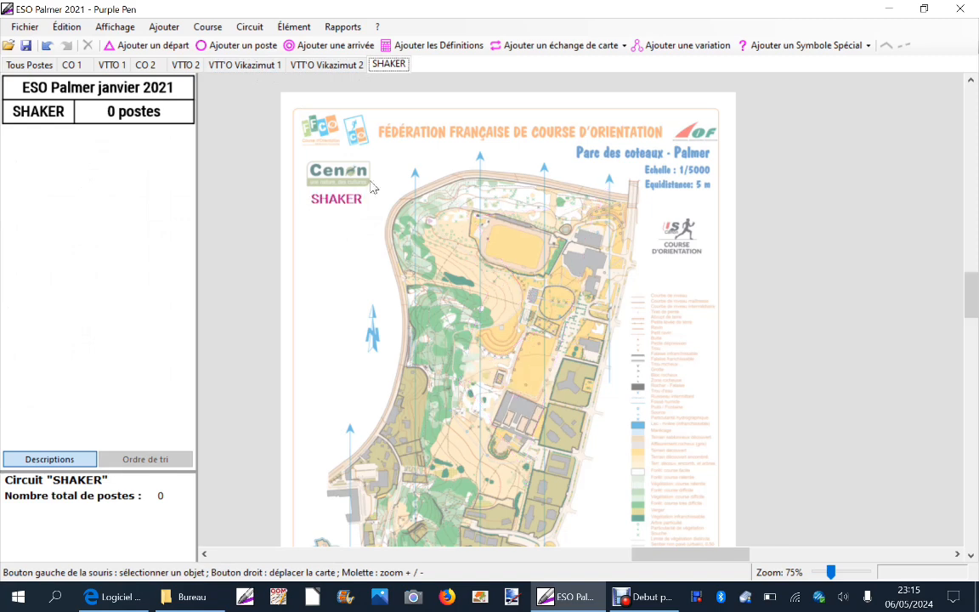
{"action": "left_click", "coordinate": [337, 198]}
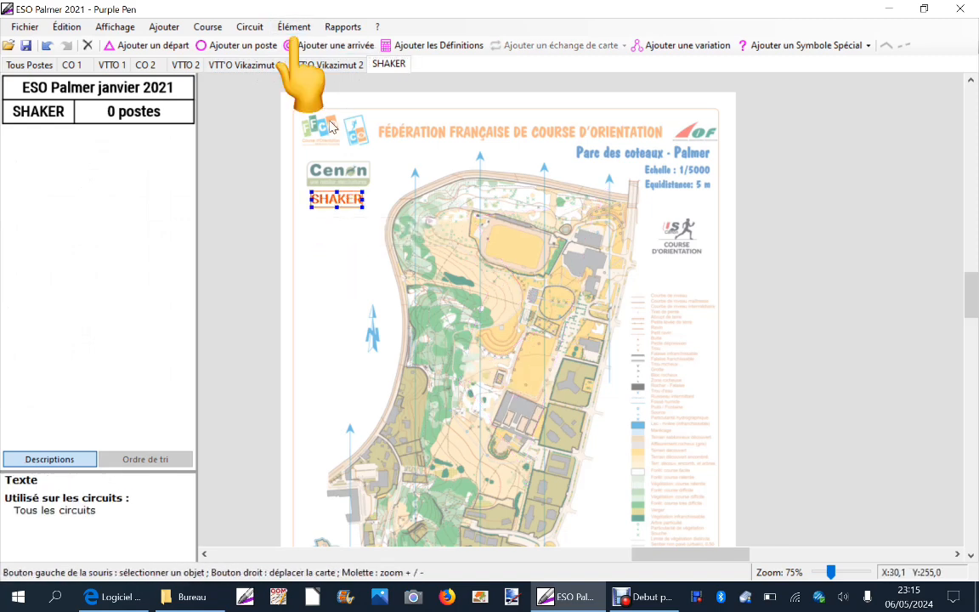
{"action": "left_click", "coordinate": [295, 27]}
{"action": "left_click", "coordinate": [331, 241]}
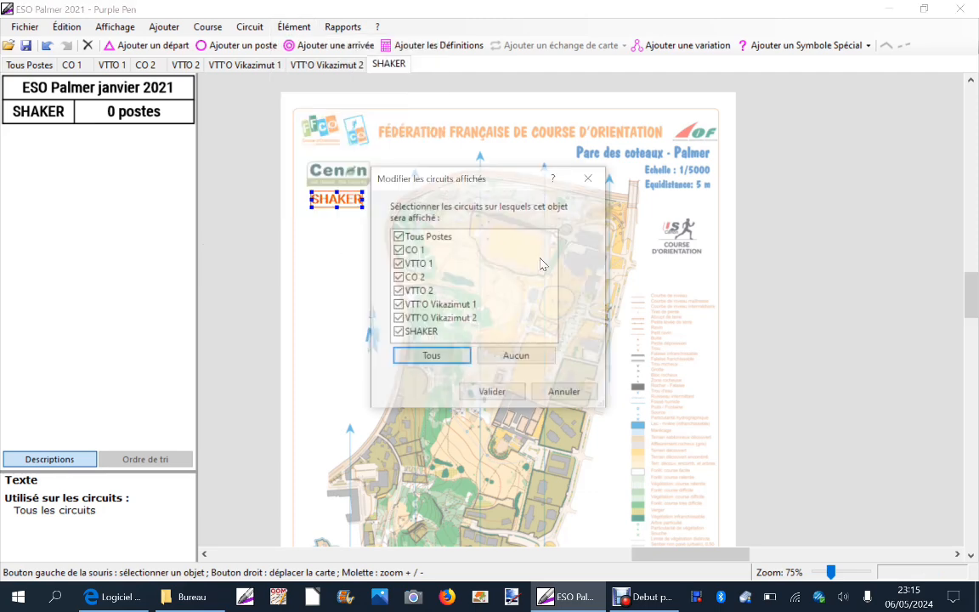
{"action": "left_click", "coordinate": [517, 357]}
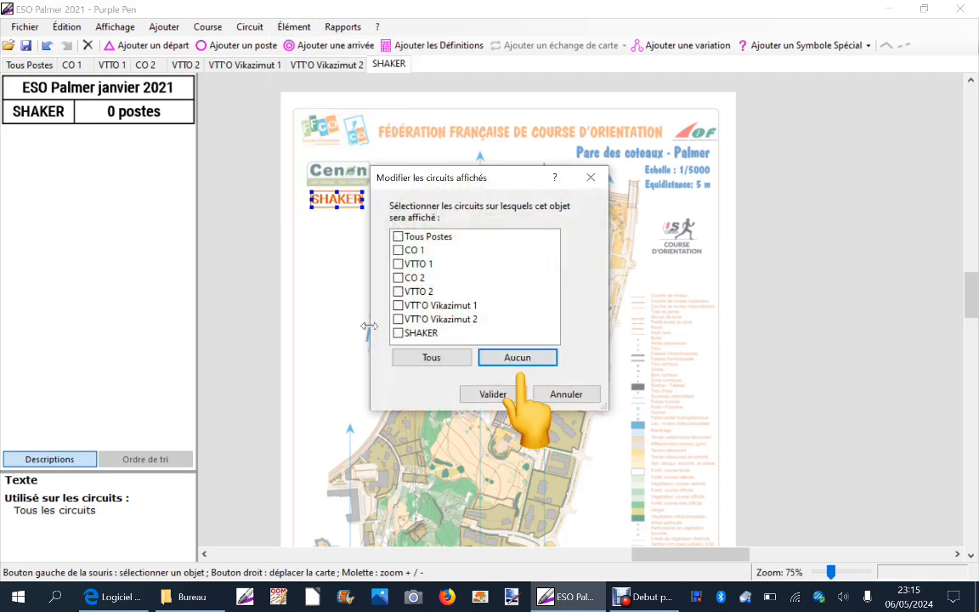
{"action": "left_click", "coordinate": [398, 333]}
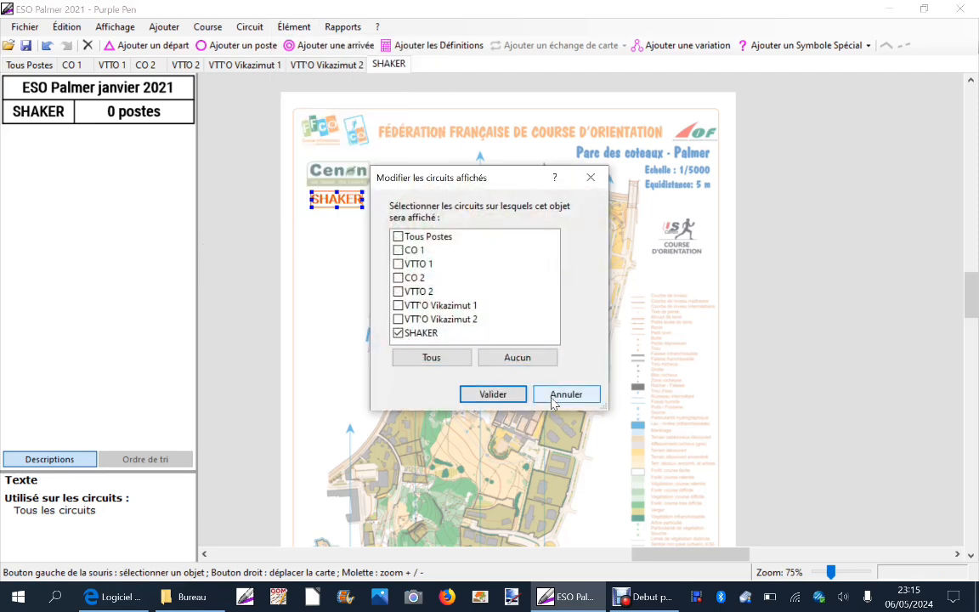
{"action": "left_click", "coordinate": [493, 395]}
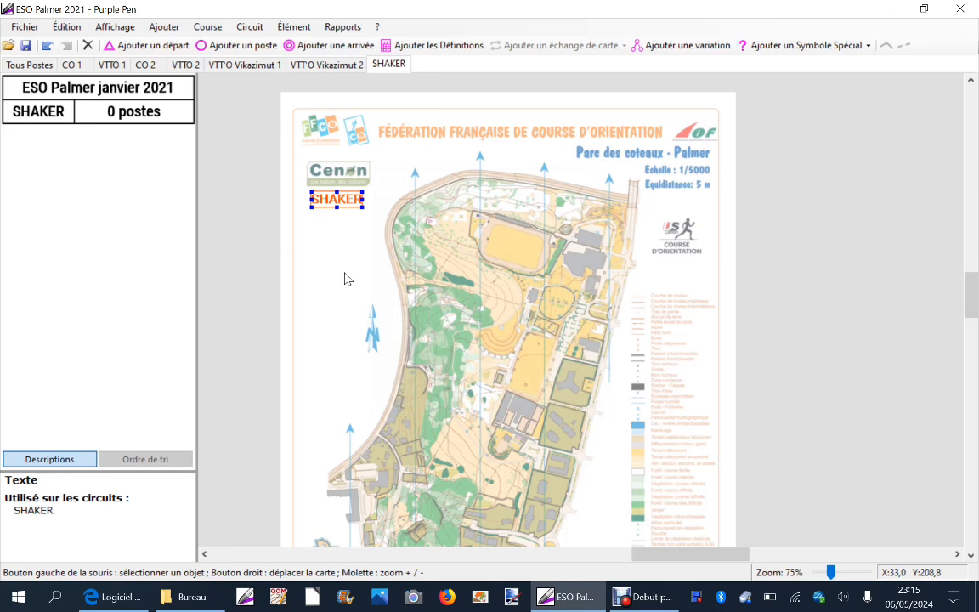
Add the start used by the VTT'O Vikazimut circuits and control 48 to the SHAKER circuit.
{"action": "left_click", "coordinate": [141, 51]}
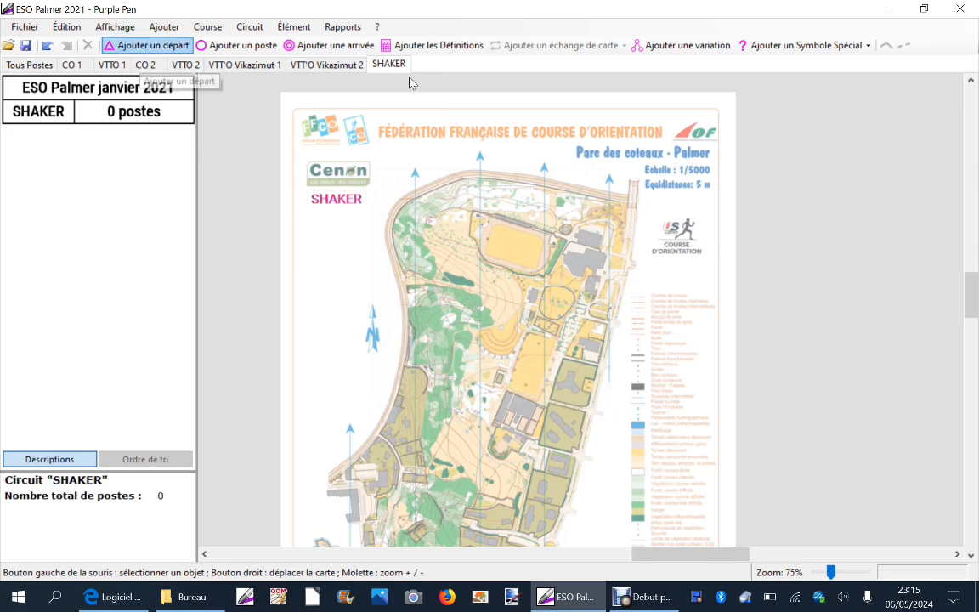
{"action": "left_click", "coordinate": [529, 302]}
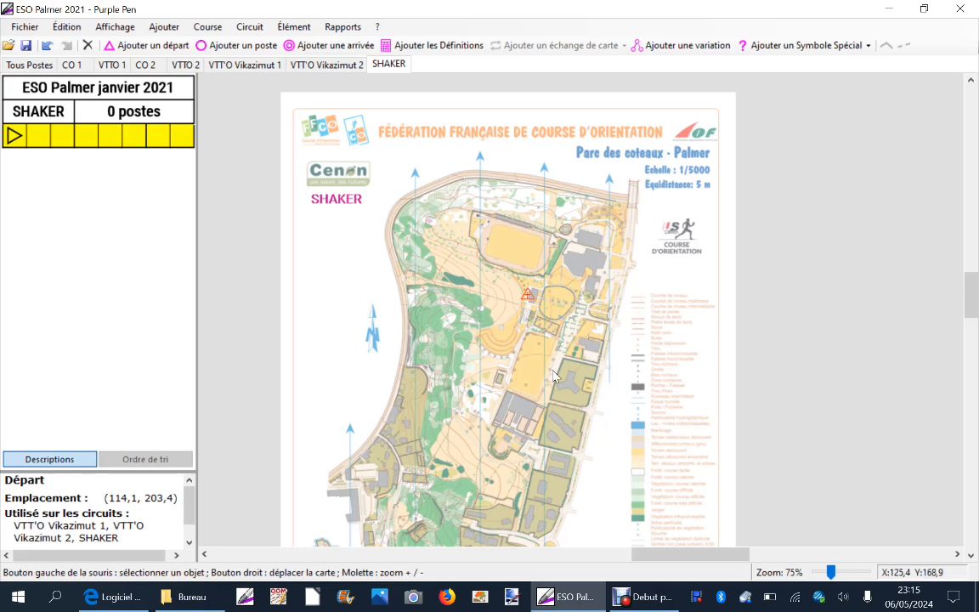
{"action": "scroll", "coordinate": [554, 376], "scroll_direction": "up", "scroll_amount": 3}
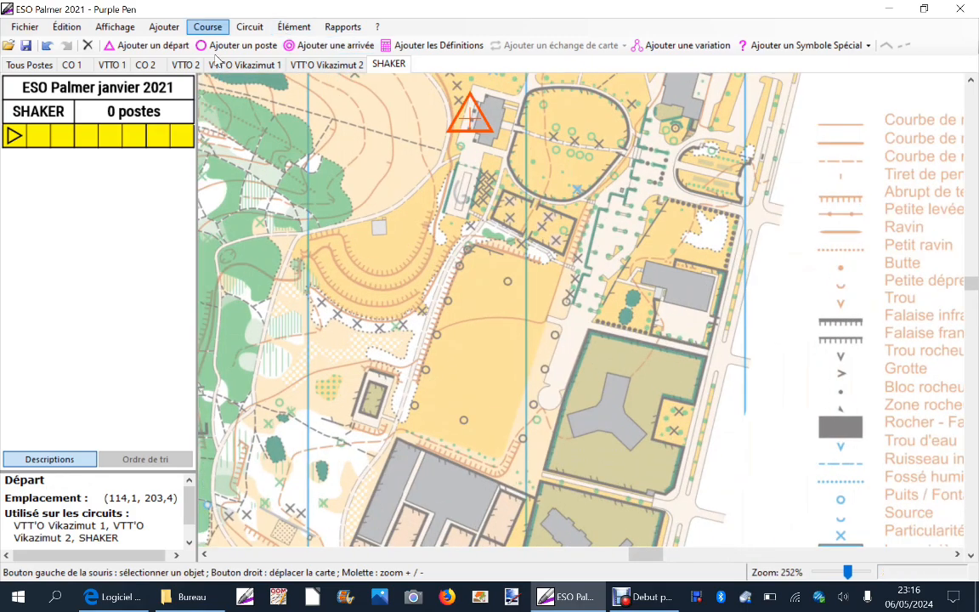
{"action": "left_click", "coordinate": [237, 48]}
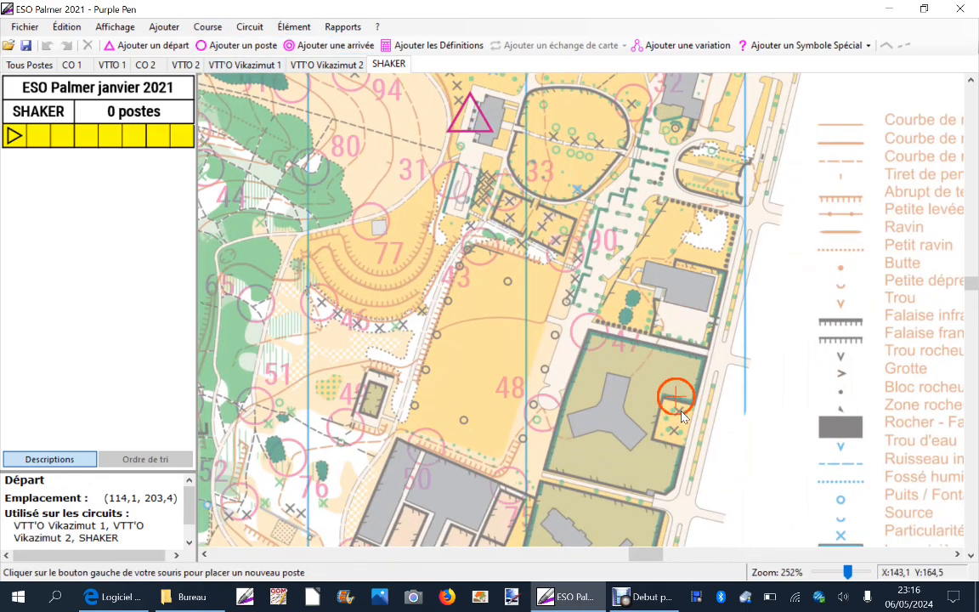
{"action": "left_click", "coordinate": [544, 418]}
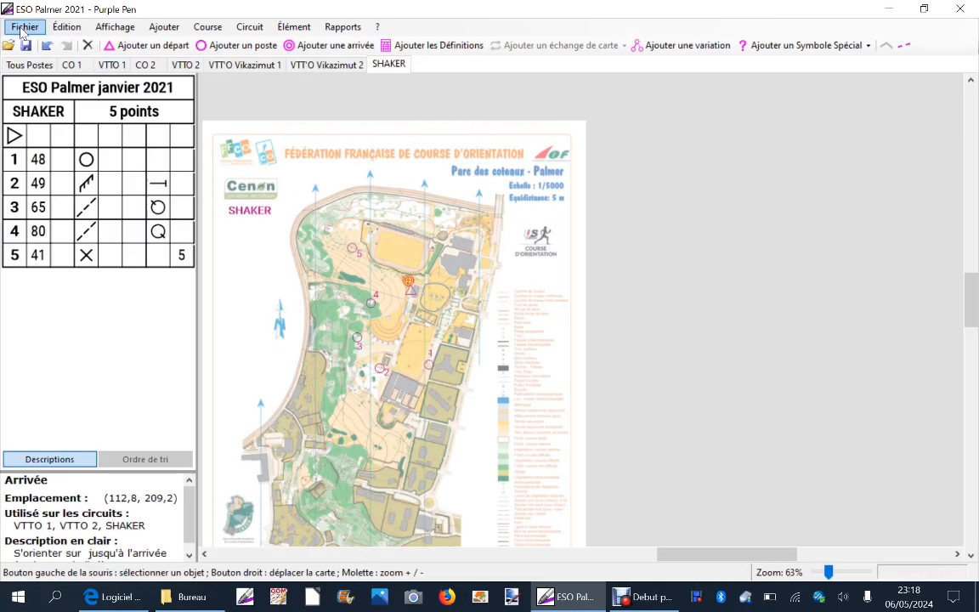
Export only the SHAKER circuit as a PNG image file.
{"action": "left_click", "coordinate": [23, 29]}
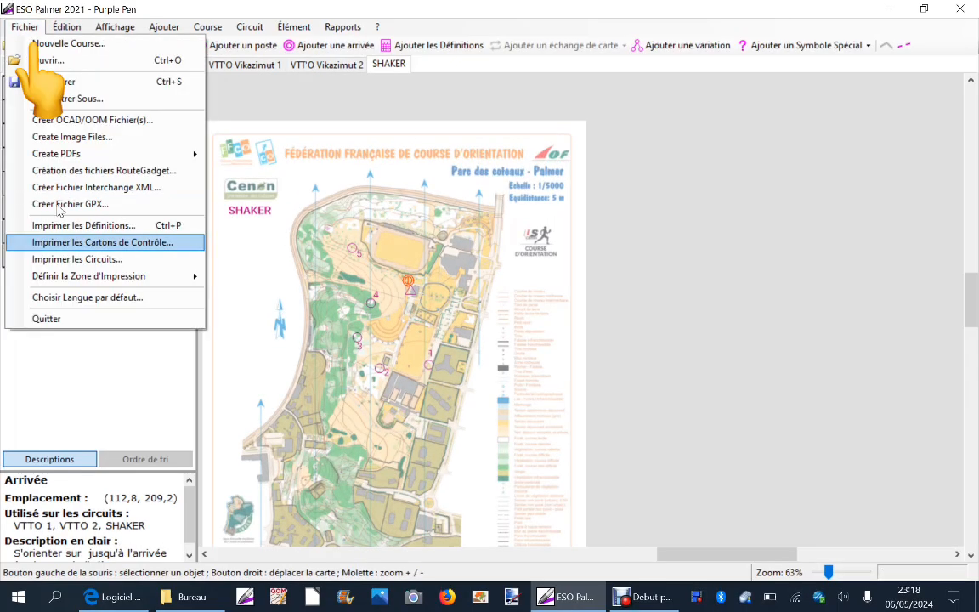
{"action": "left_click", "coordinate": [73, 137]}
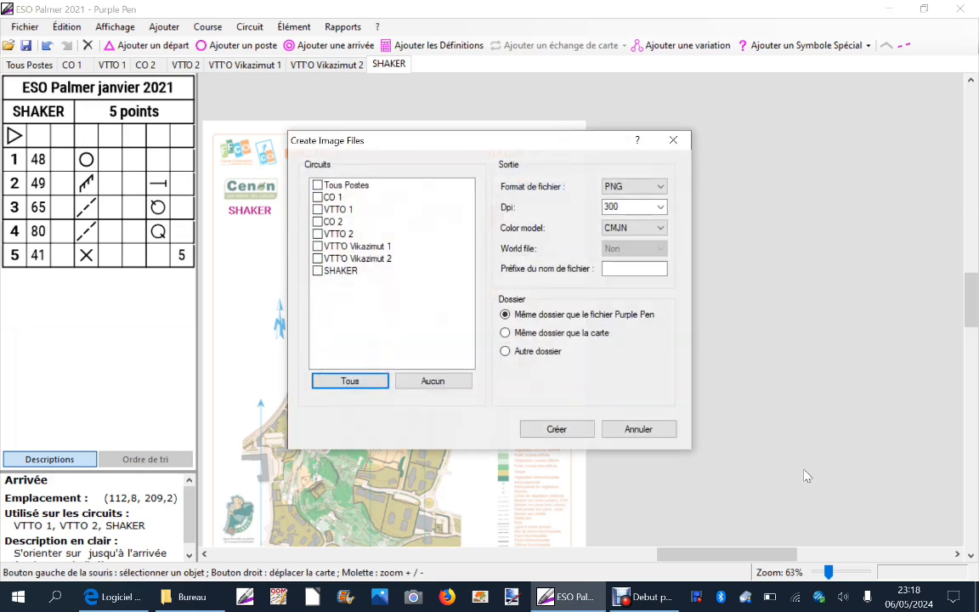
{"action": "left_click", "coordinate": [317, 272]}
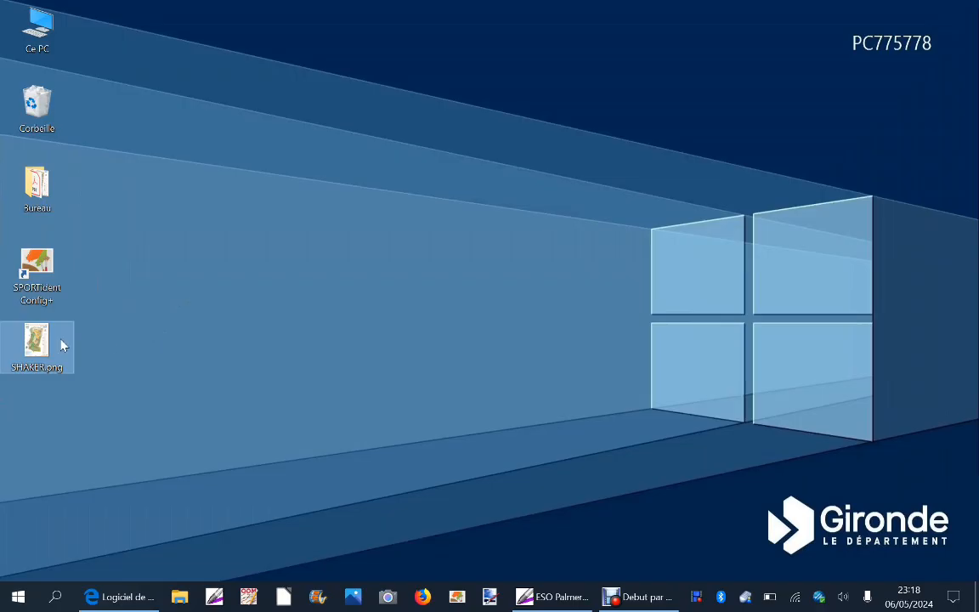
Open the exported SHAKER.png from the desktop in paint.net.
{"action": "mouse_move", "coordinate": [38, 343]}
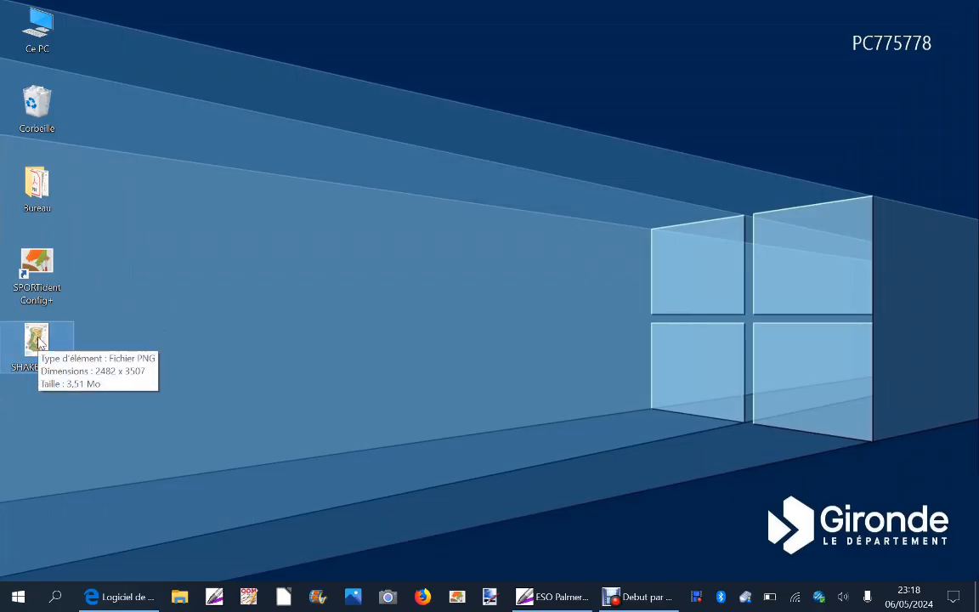
{"action": "right_click", "coordinate": [38, 343]}
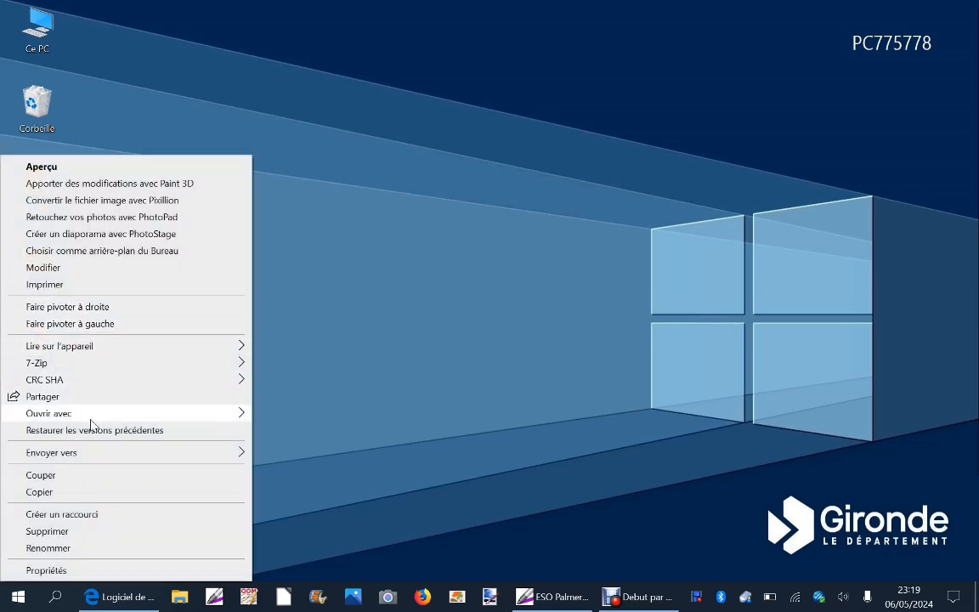
{"action": "mouse_move", "coordinate": [90, 422]}
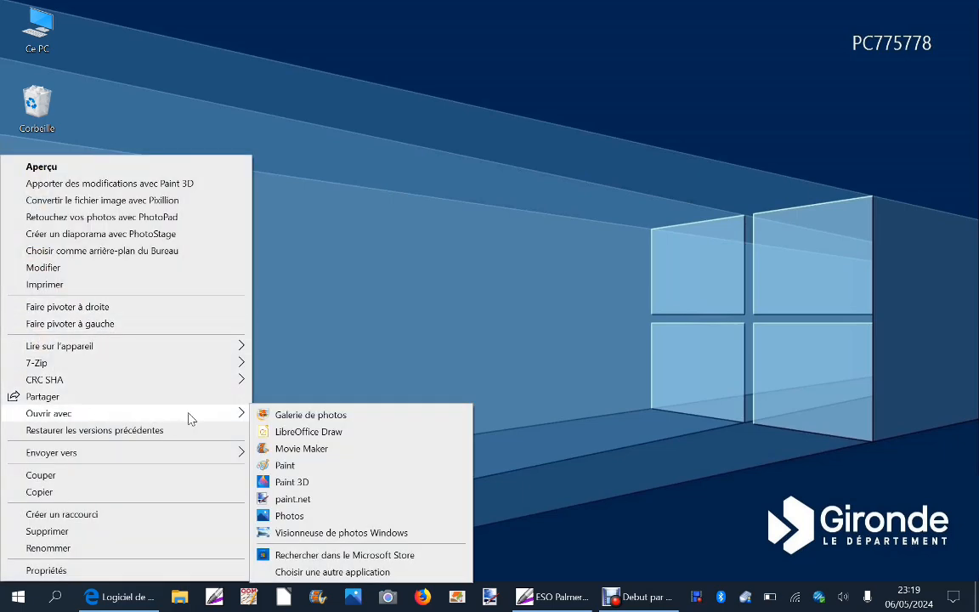
{"action": "left_click", "coordinate": [293, 499]}
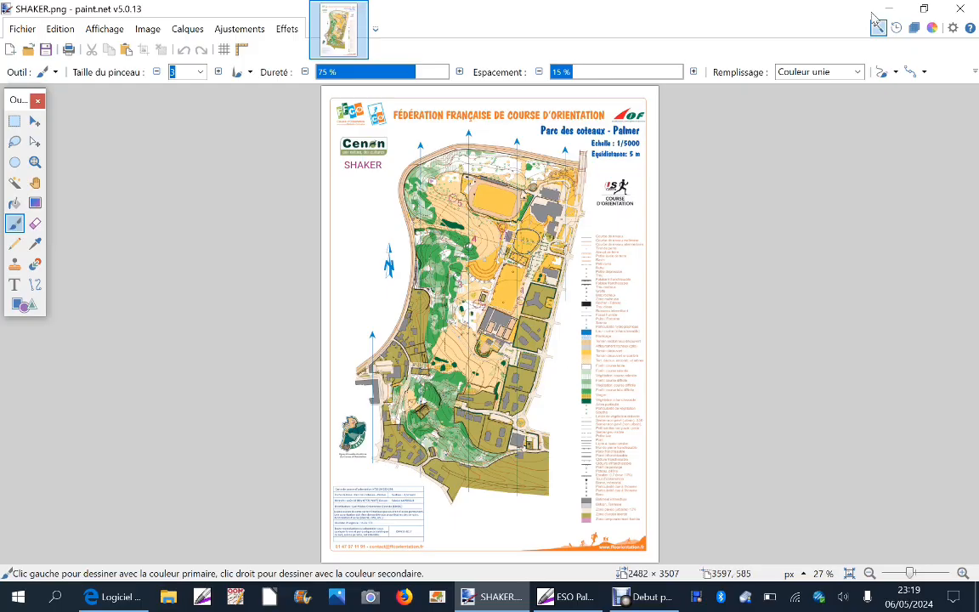
Return to the desktop and open SHAKER.png a second time in paint.net.
{"action": "left_click", "coordinate": [896, 11]}
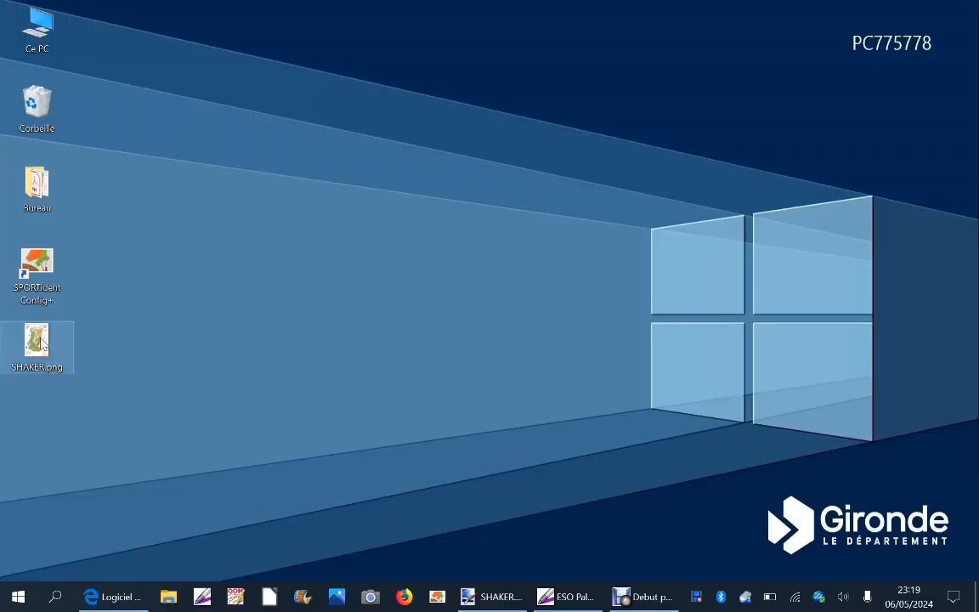
{"action": "right_click", "coordinate": [42, 342]}
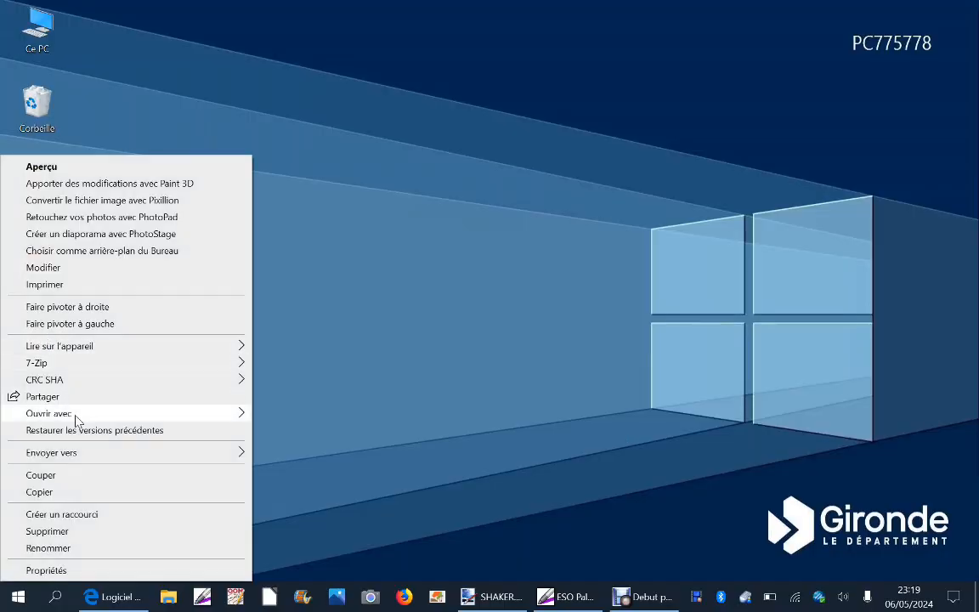
{"action": "mouse_move", "coordinate": [189, 423]}
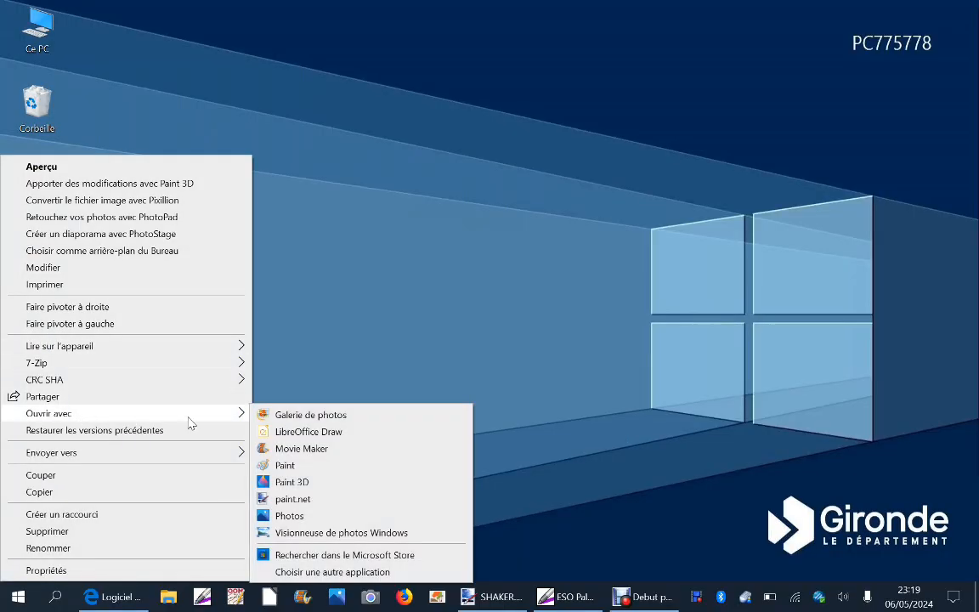
{"action": "left_click", "coordinate": [299, 499]}
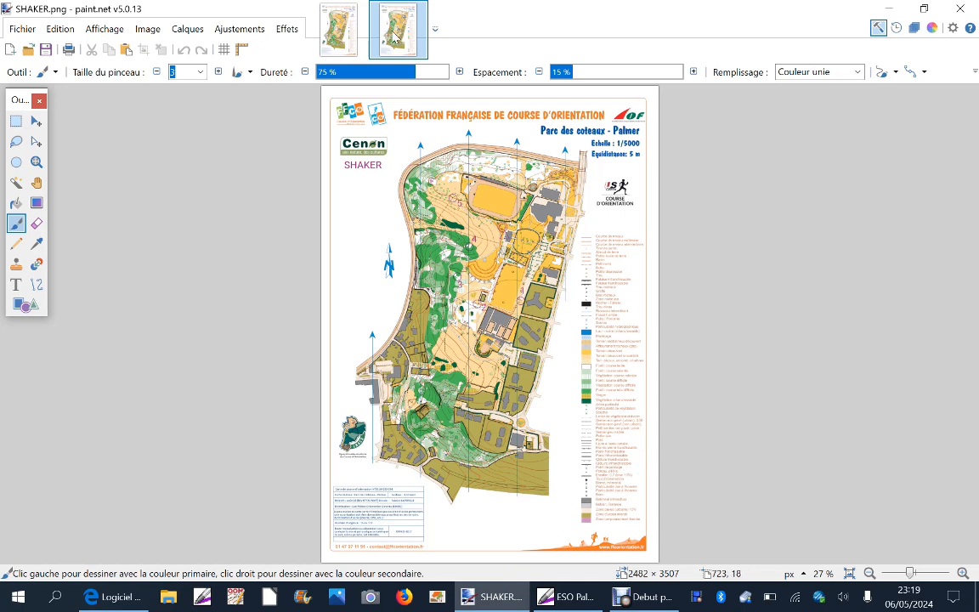
Erase the map area from the second copy of SHAKER.png, keeping the title, logos and legend.
{"action": "left_click", "coordinate": [348, 30]}
{"action": "left_click", "coordinate": [380, 34]}
{"action": "left_click", "coordinate": [353, 46]}
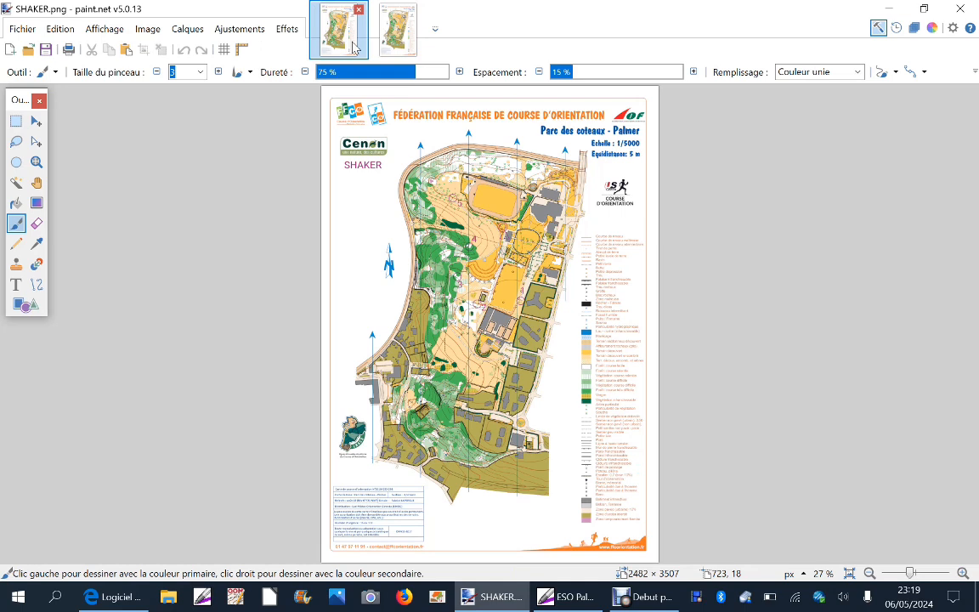
{"action": "left_click", "coordinate": [398, 32]}
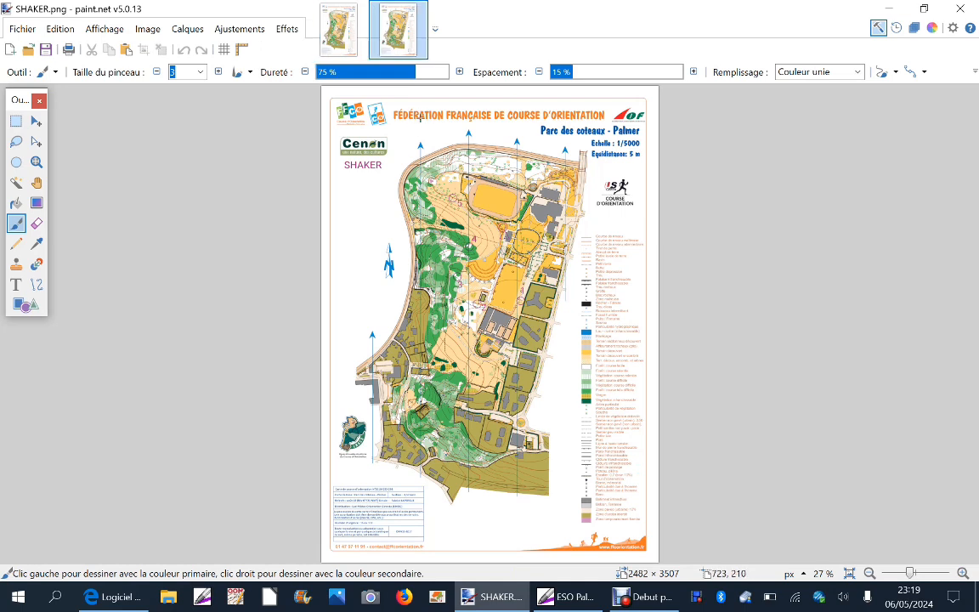
{"action": "left_click", "coordinate": [16, 121]}
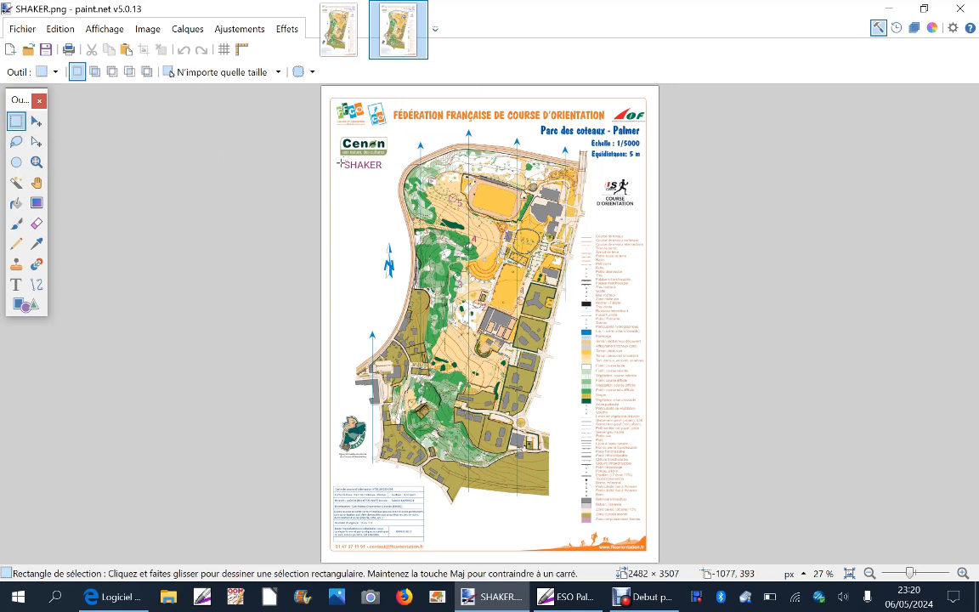
{"action": "left_click_drag", "start_coordinate": [396, 125], "coordinate": [529, 538]}
{"action": "key", "text": "Delete"}
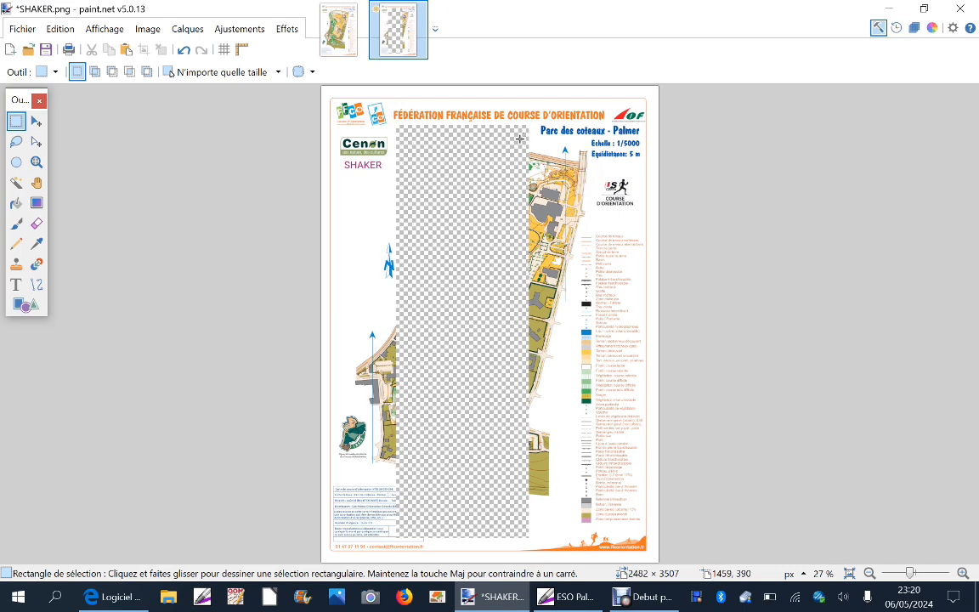
{"action": "mouse_move", "coordinate": [519, 126]}
{"action": "left_mouse_down"}
{"action": "mouse_move", "coordinate": [592, 231]}
{"action": "mouse_move", "coordinate": [556, 231]}
{"action": "mouse_move", "coordinate": [498, 433]}
{"action": "mouse_move", "coordinate": [468, 481]}
{"action": "mouse_move", "coordinate": [459, 544]}
{"action": "left_mouse_up"}
{"action": "key", "text": "Delete"}
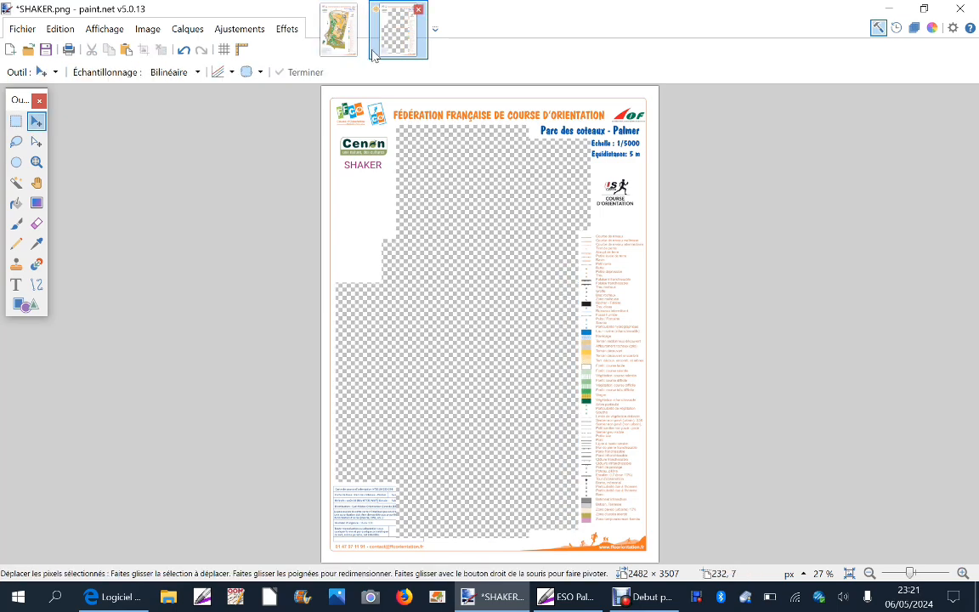
In the intact SHAKER.png copy, lasso the map section from the start triangle to control 1 and copy it.
{"action": "left_click", "coordinate": [364, 39]}
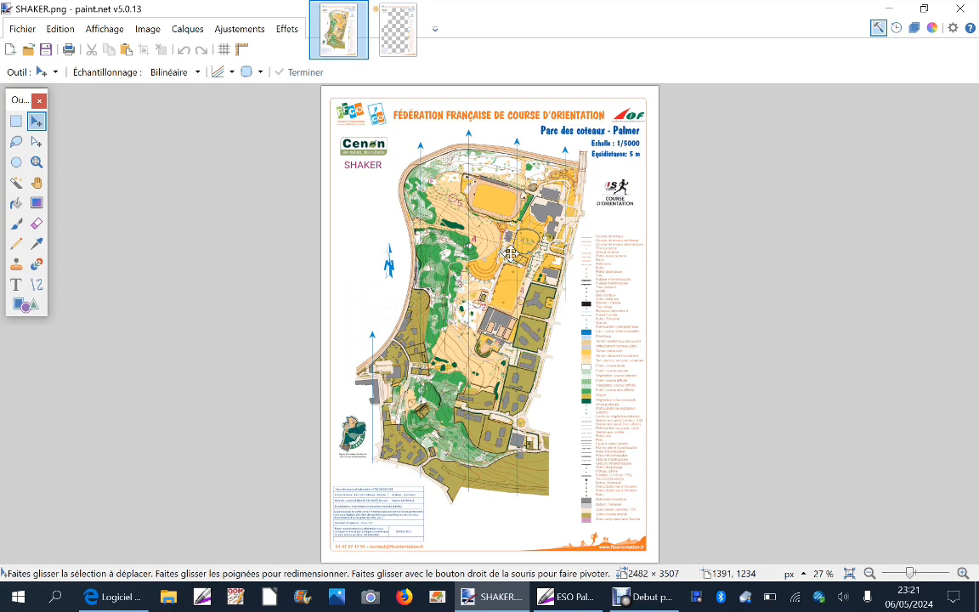
{"action": "left_click", "coordinate": [37, 163]}
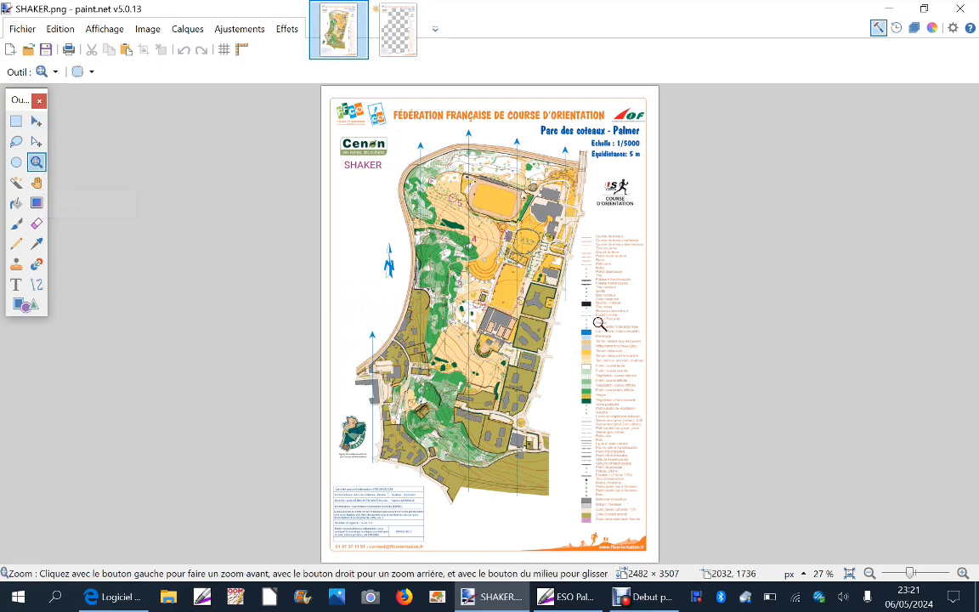
{"action": "left_click", "coordinate": [513, 247]}
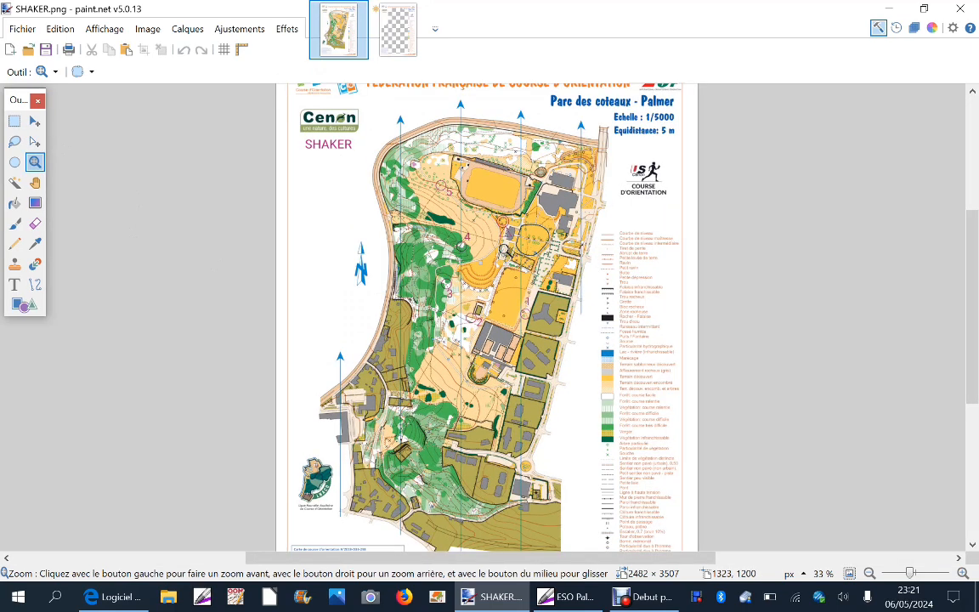
{"action": "left_click", "coordinate": [514, 247]}
{"action": "left_click", "coordinate": [514, 247]}
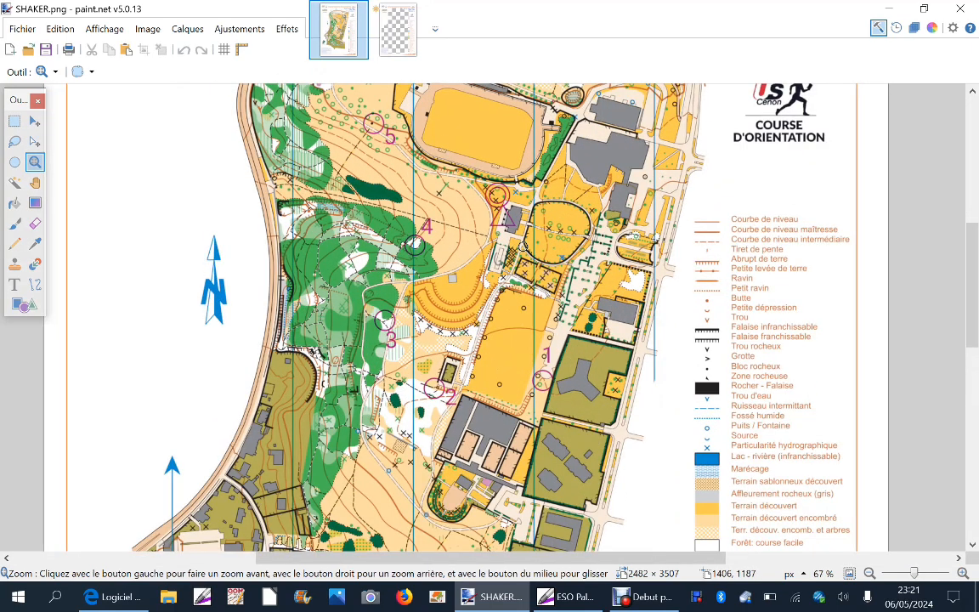
{"action": "left_click", "coordinate": [14, 143]}
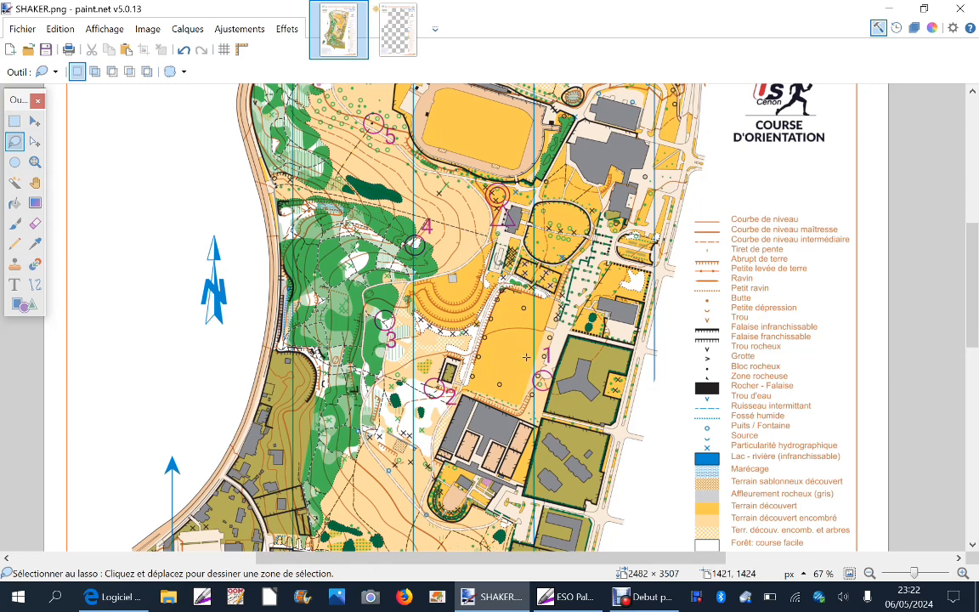
{"action": "mouse_move", "coordinate": [486, 239]}
{"action": "left_mouse_down"}
{"action": "mouse_move", "coordinate": [491, 200]}
{"action": "mouse_move", "coordinate": [542, 200]}
{"action": "mouse_move", "coordinate": [524, 209]}
{"action": "mouse_move", "coordinate": [507, 271]}
{"action": "mouse_move", "coordinate": [480, 288]}
{"action": "left_mouse_up"}
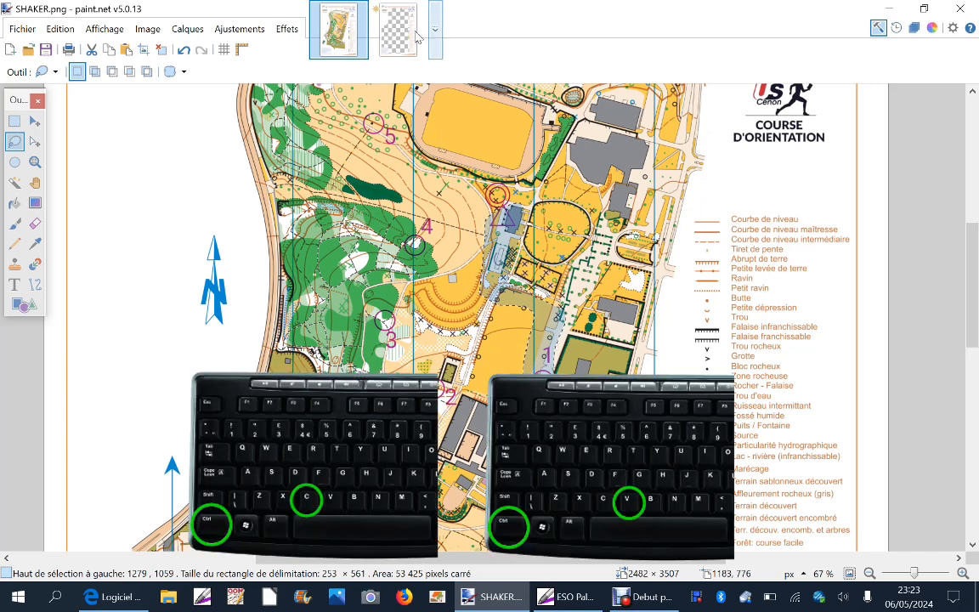
Paste the map section into the emptied copy, enlarge it to about 452 × 1002 px and place it below the SHAKER title.
{"action": "left_click", "coordinate": [387, 24]}
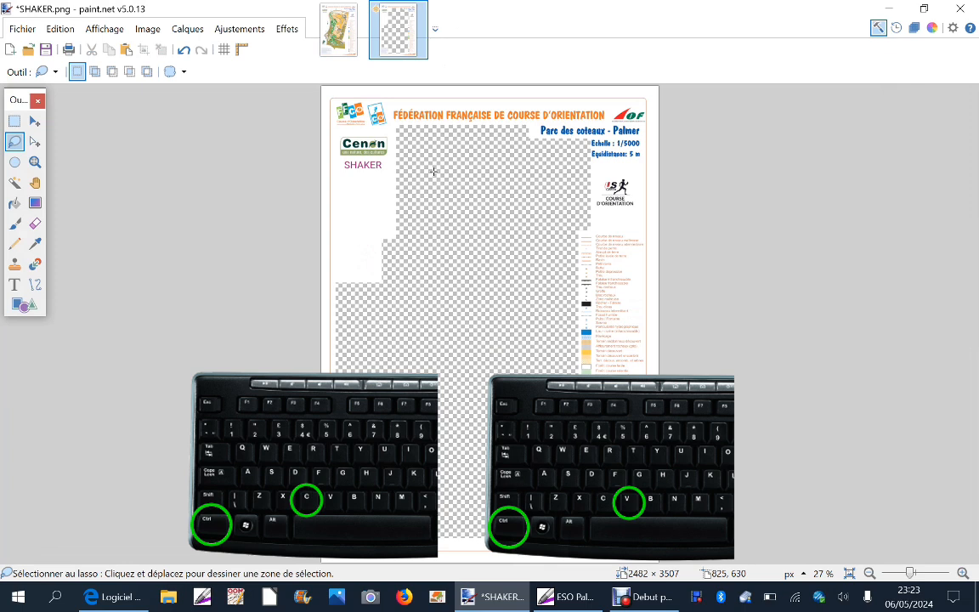
{"action": "key", "text": "ctrl+v"}
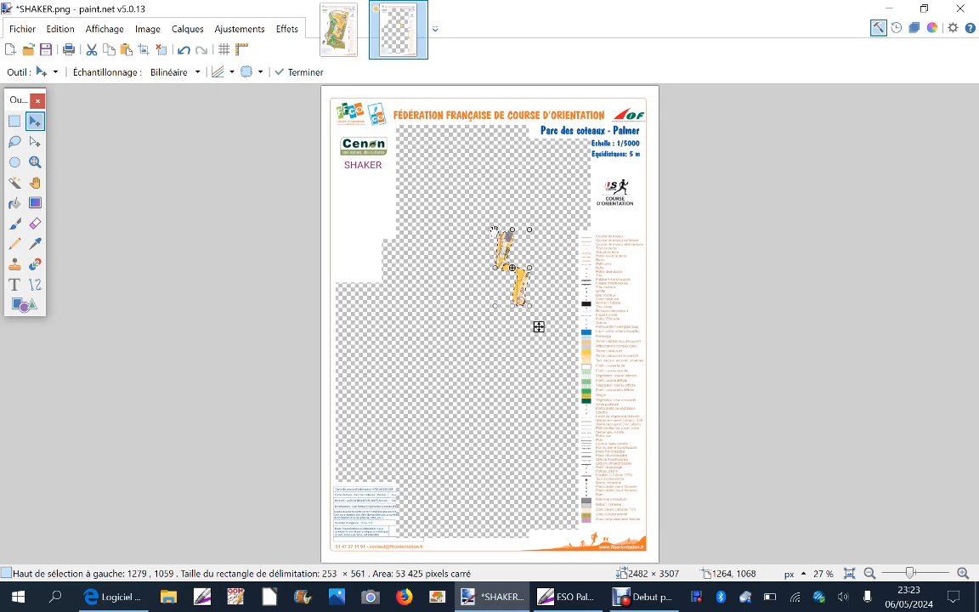
{"action": "left_click_drag", "start_coordinate": [496, 229], "coordinate": [439, 162]}
{"action": "left_click_drag", "start_coordinate": [472, 201], "coordinate": [370, 210]}
{"action": "left_click_drag", "start_coordinate": [438, 333], "coordinate": [414, 337]}
{"action": "left_click_drag", "start_coordinate": [358, 208], "coordinate": [360, 208]}
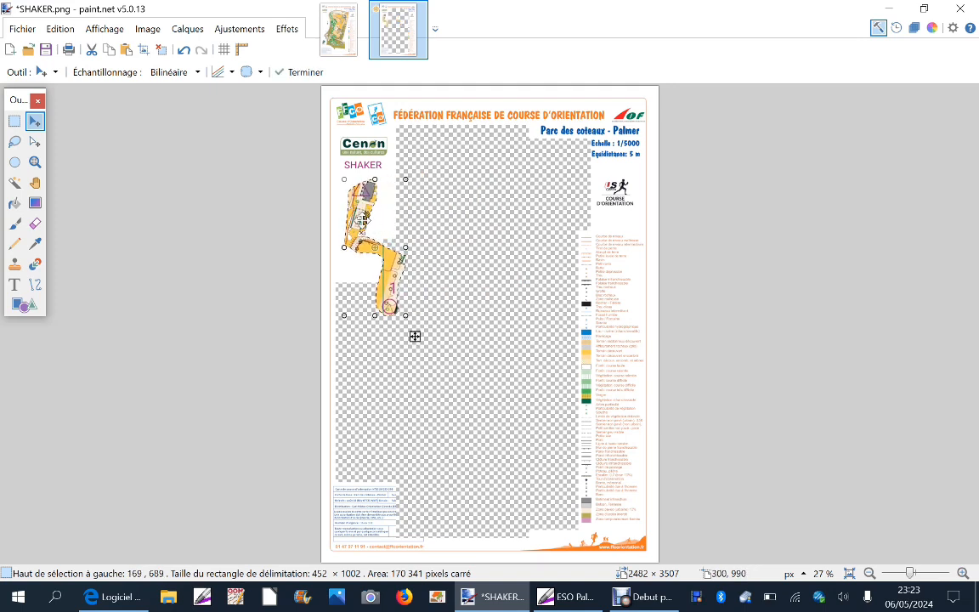
Copy the blue north arrow from the intact map and place it beside the pasted start-to-control-1 section.
{"action": "left_click", "coordinate": [345, 40]}
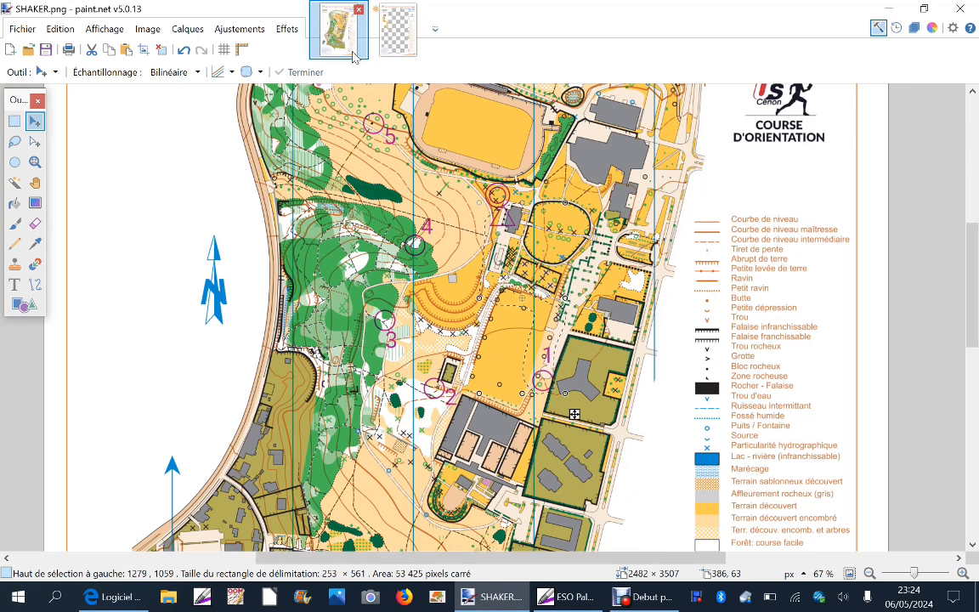
{"action": "left_click", "coordinate": [15, 124]}
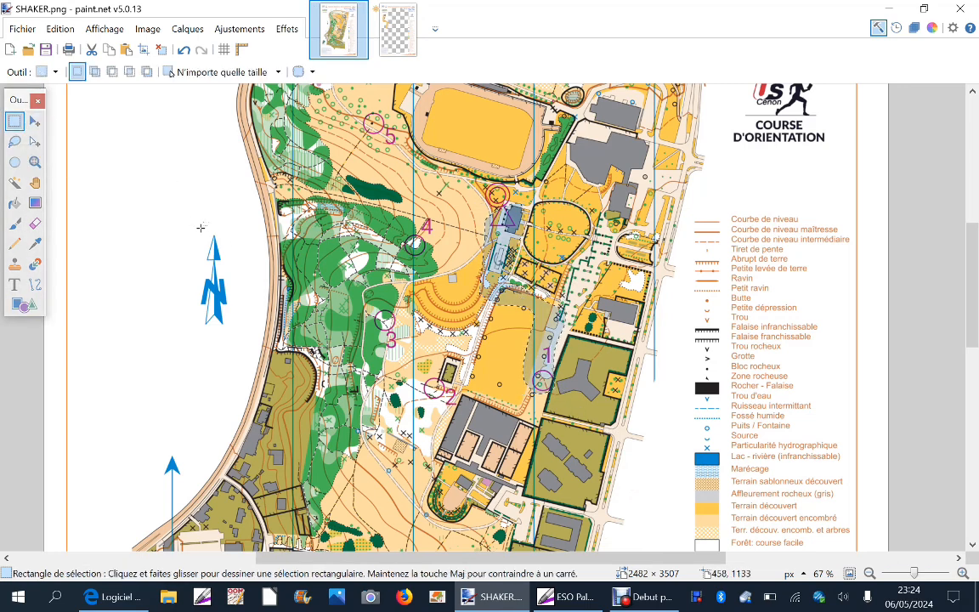
{"action": "left_click_drag", "start_coordinate": [198, 227], "coordinate": [230, 328]}
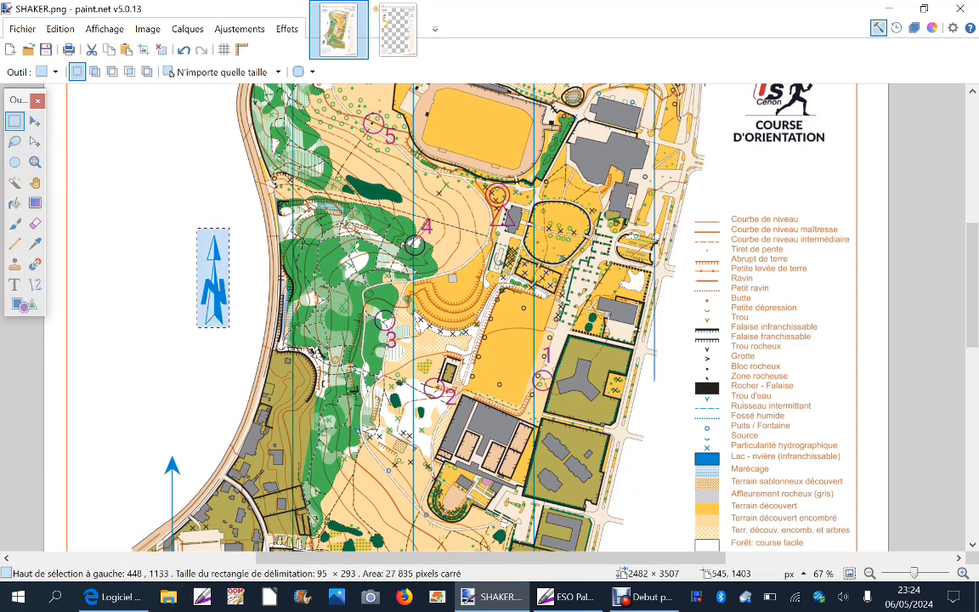
{"action": "left_click", "coordinate": [398, 30]}
{"action": "key", "text": "m"}
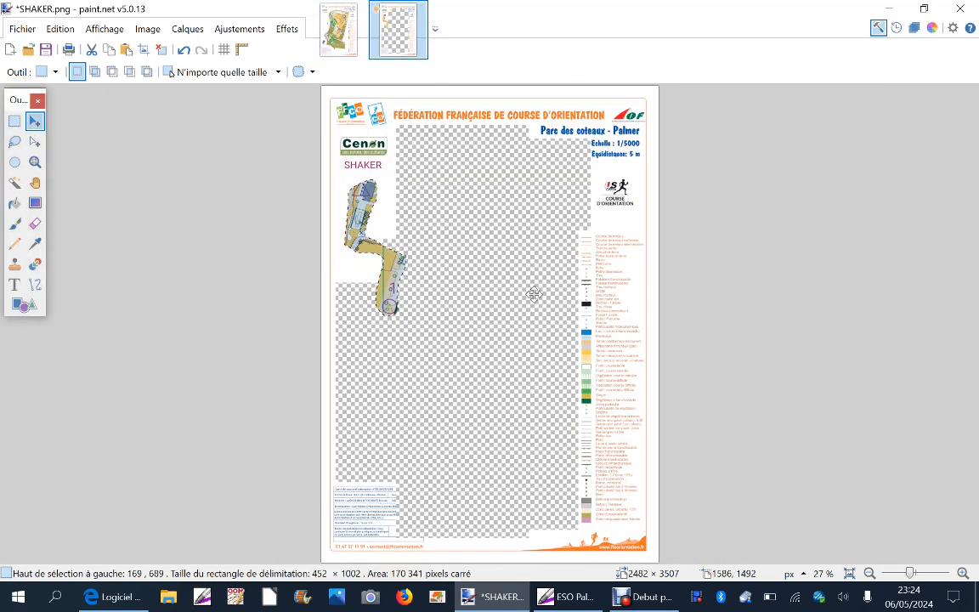
{"action": "key", "text": "ctrl+v"}
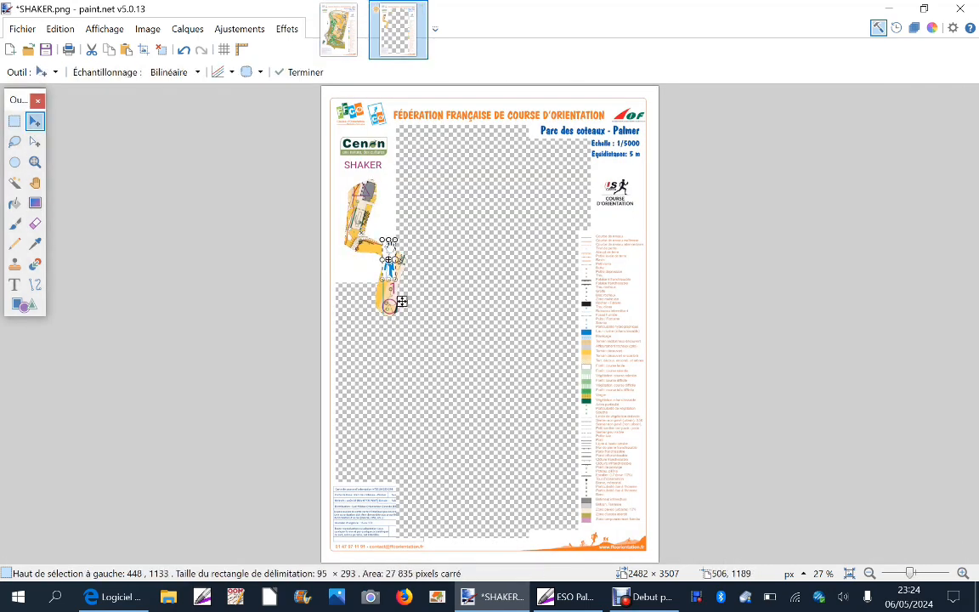
{"action": "left_click_drag", "start_coordinate": [398, 289], "coordinate": [393, 260]}
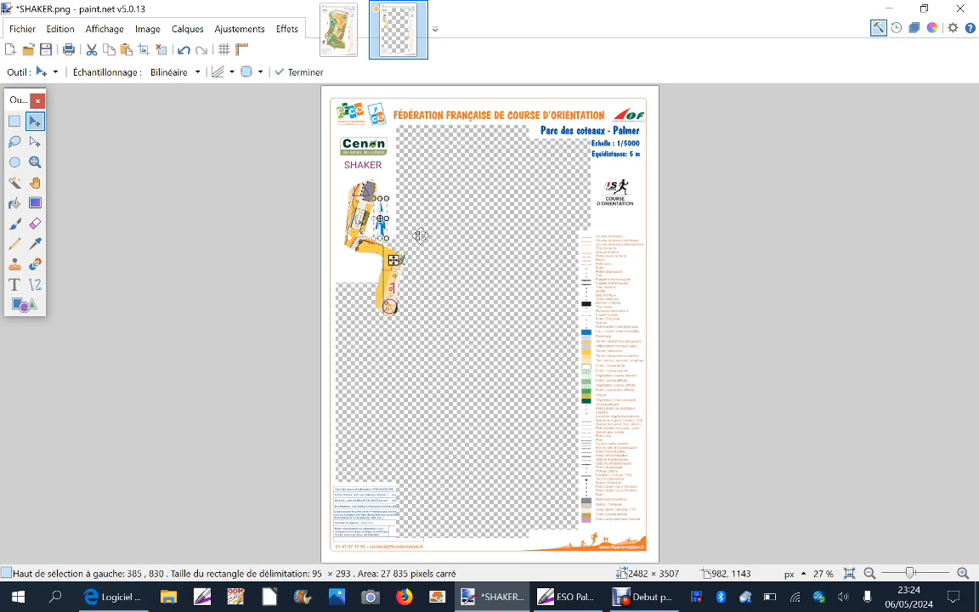
Select the map section together with its north arrow, rotate them about 79° and move them to the top of the emptied area.
{"action": "left_click", "coordinate": [13, 124]}
{"action": "left_click_drag", "start_coordinate": [335, 175], "coordinate": [412, 324]}
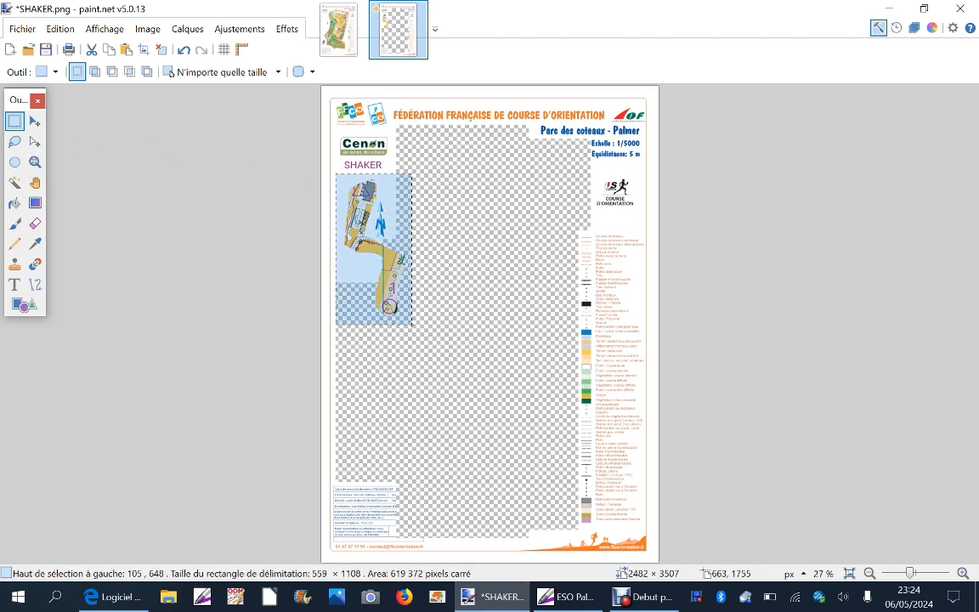
{"action": "left_click", "coordinate": [36, 124]}
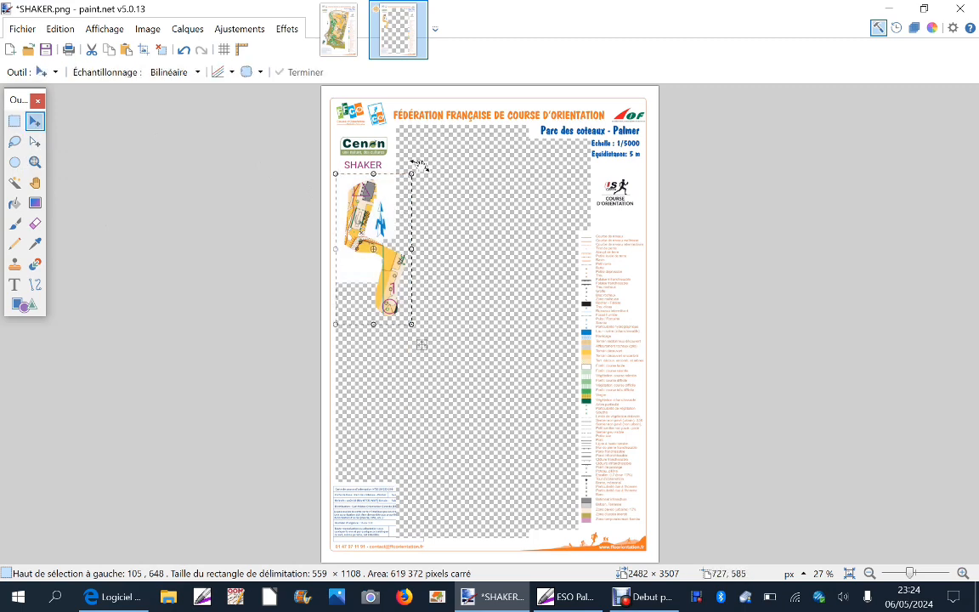
{"action": "left_click_drag", "start_coordinate": [422, 344], "coordinate": [421, 344]}
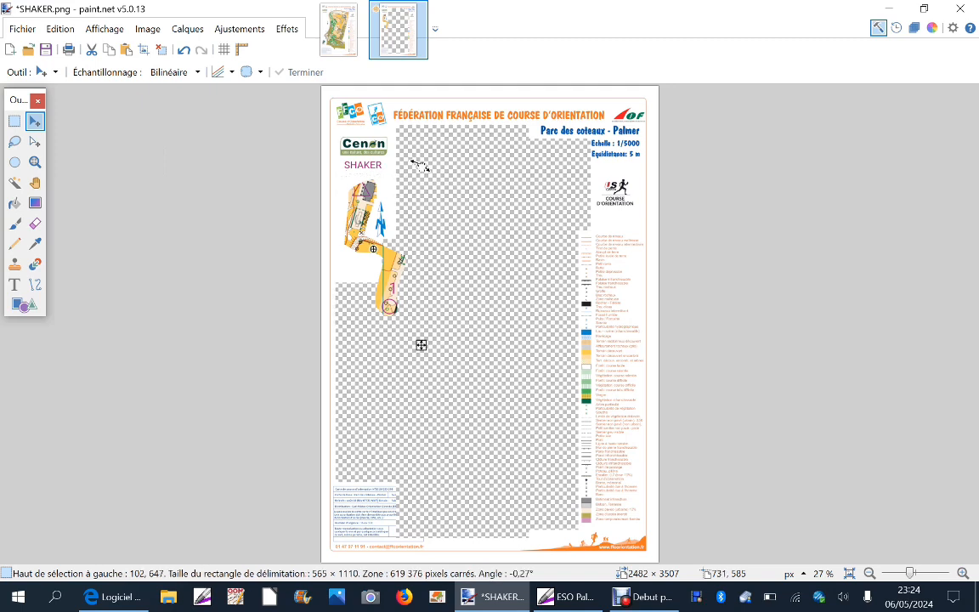
{"action": "left_click_drag", "start_coordinate": [421, 165], "coordinate": [268, 161]}
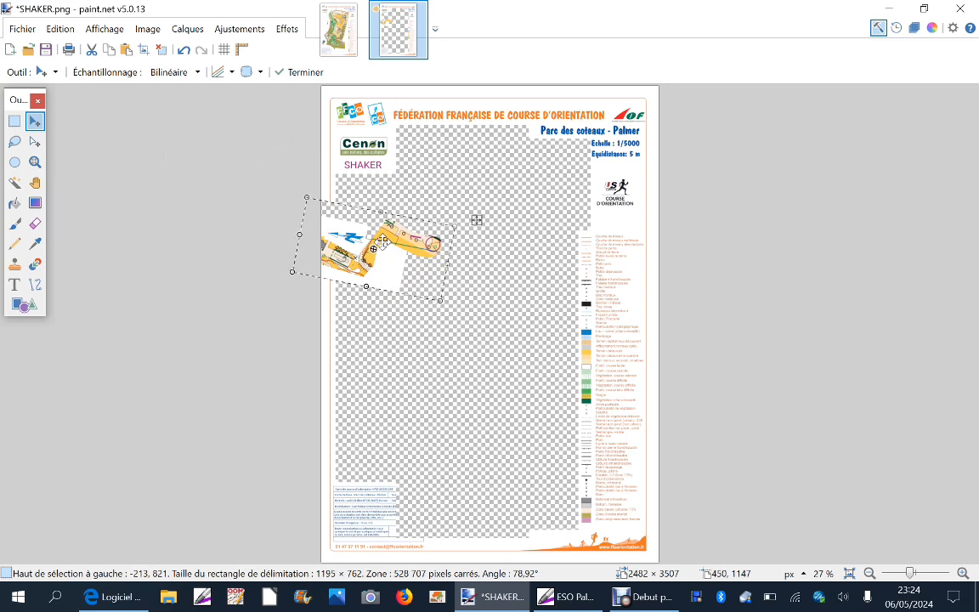
{"action": "left_click_drag", "start_coordinate": [372, 248], "coordinate": [491, 176]}
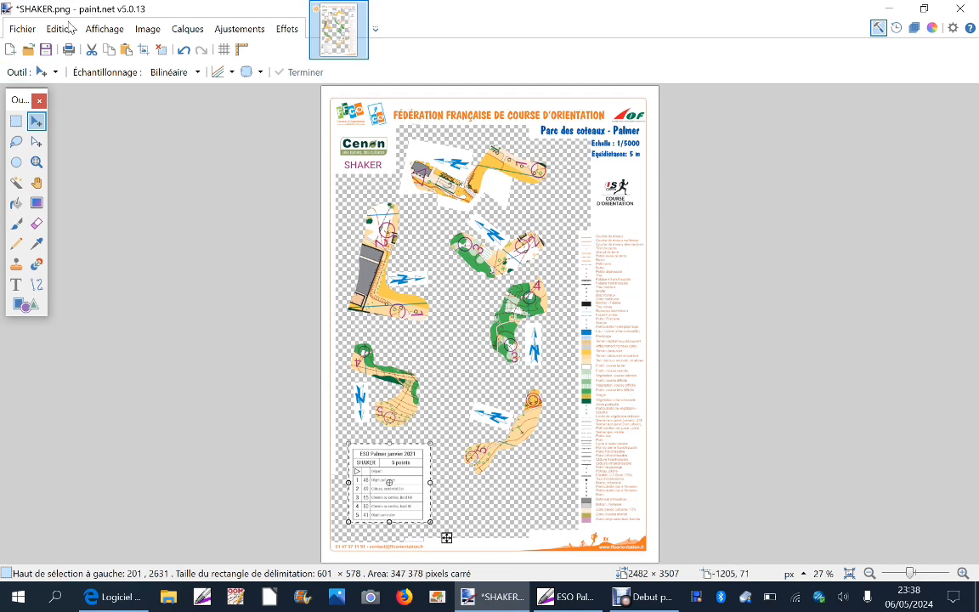
Save the finished composition to the desktop as SHAKER.jpg in JPEG format at quality 95.
{"action": "left_click", "coordinate": [23, 30]}
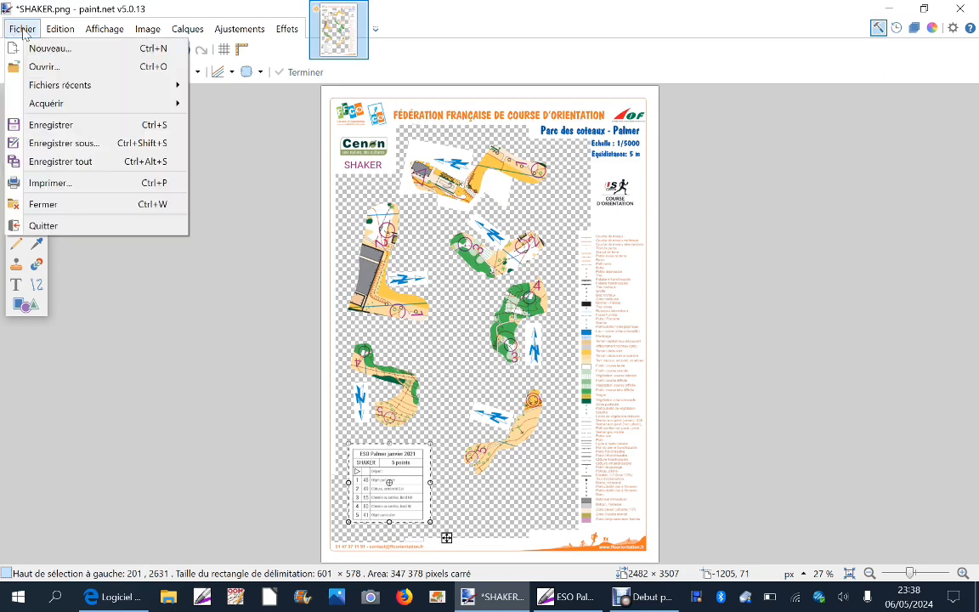
{"action": "left_click", "coordinate": [81, 143]}
{"action": "left_click", "coordinate": [193, 302]}
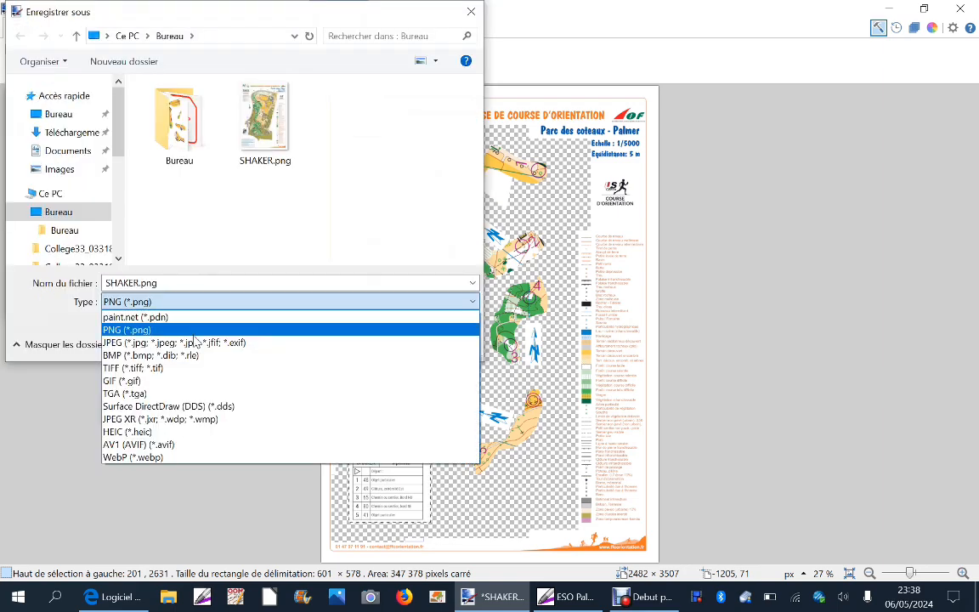
{"action": "left_click", "coordinate": [194, 343]}
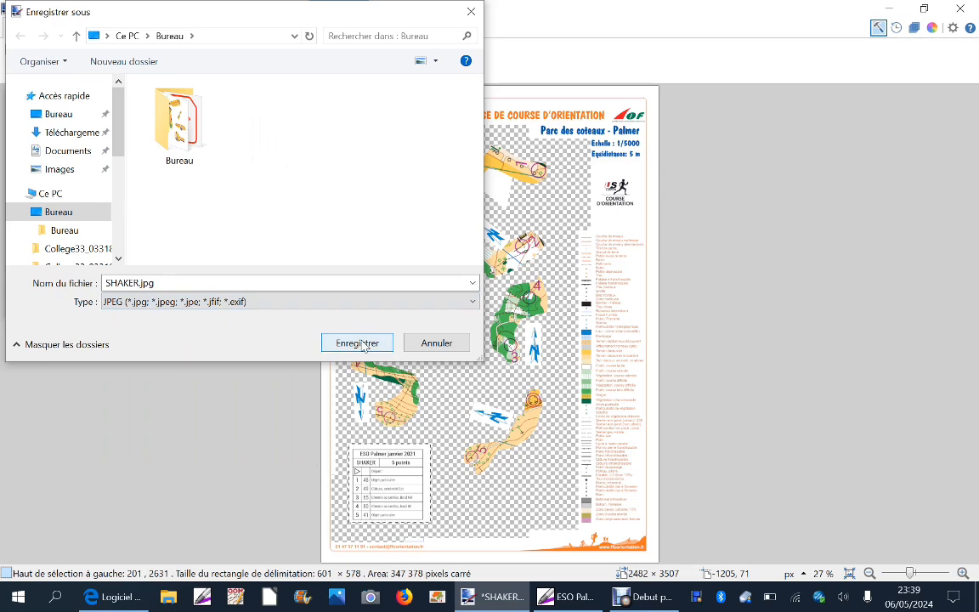
{"action": "left_click", "coordinate": [358, 343]}
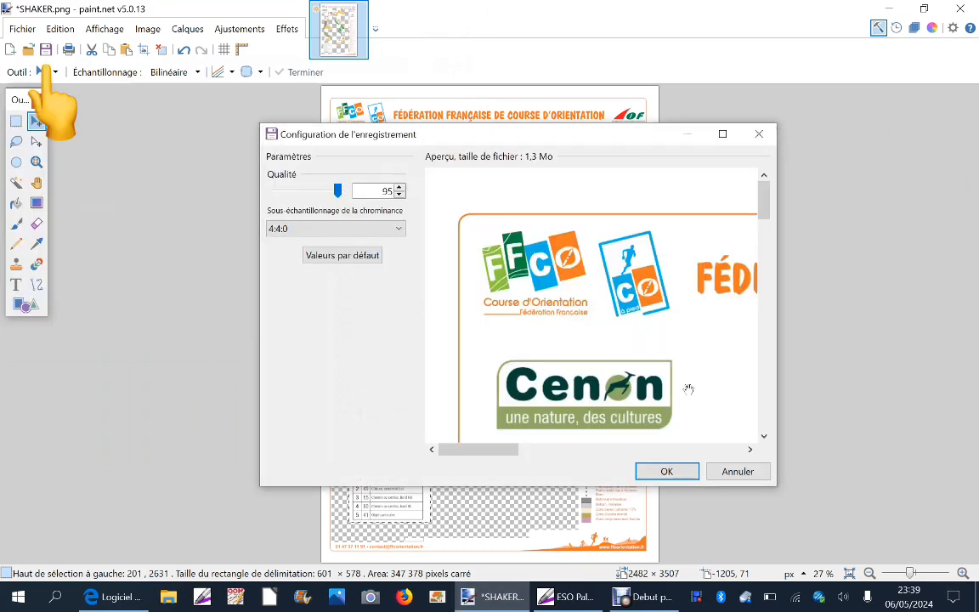
{"action": "left_click", "coordinate": [689, 474]}
Open the saved SHAKER.jpg in the Windows photo viewer and examine the rotated map sections up close and as a whole page.
{"action": "left_click", "coordinate": [888, 9]}
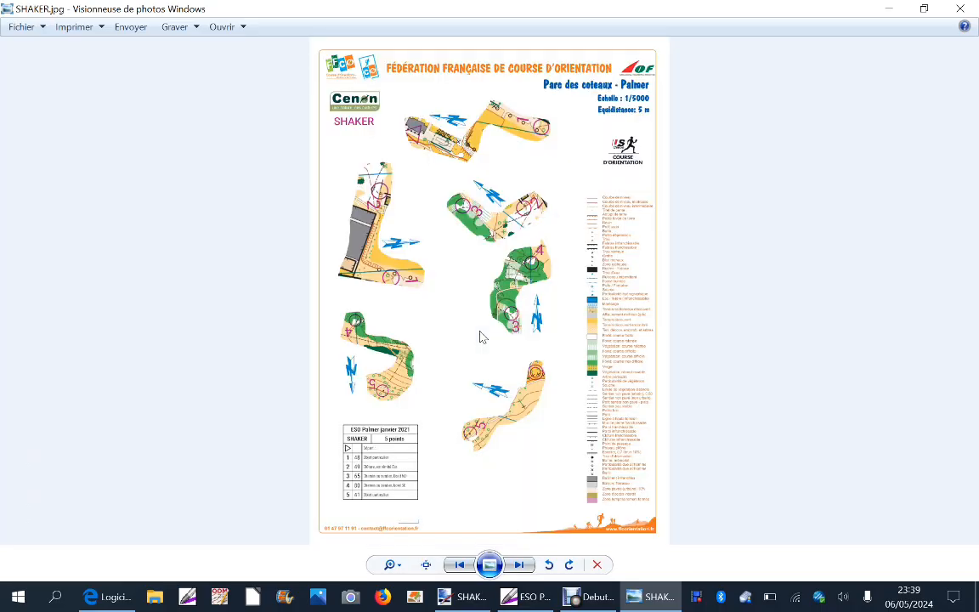
{"action": "scroll", "coordinate": [478, 335], "scroll_direction": "up", "scroll_amount": 5}
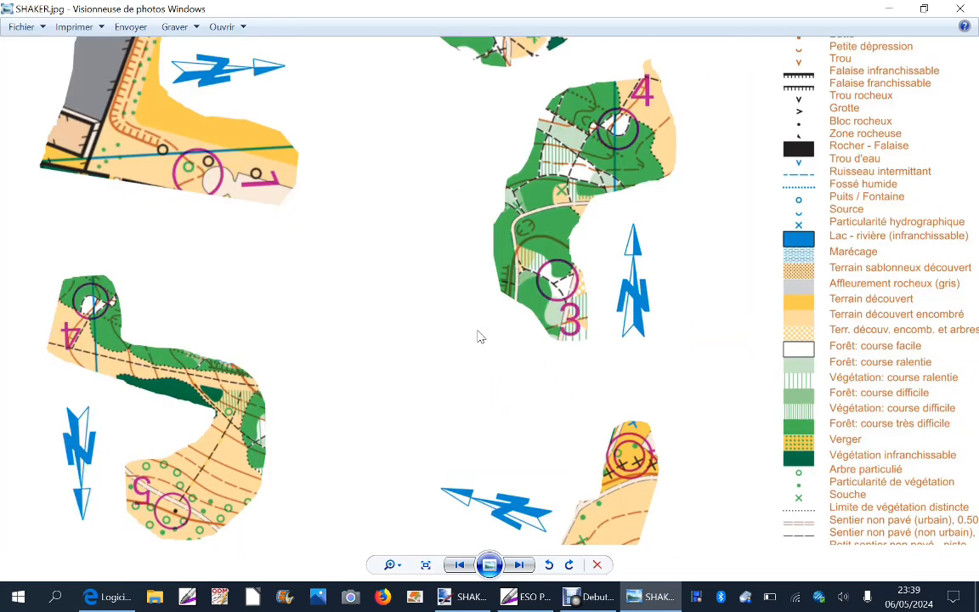
{"action": "scroll", "coordinate": [478, 336], "scroll_direction": "down", "scroll_amount": 4}
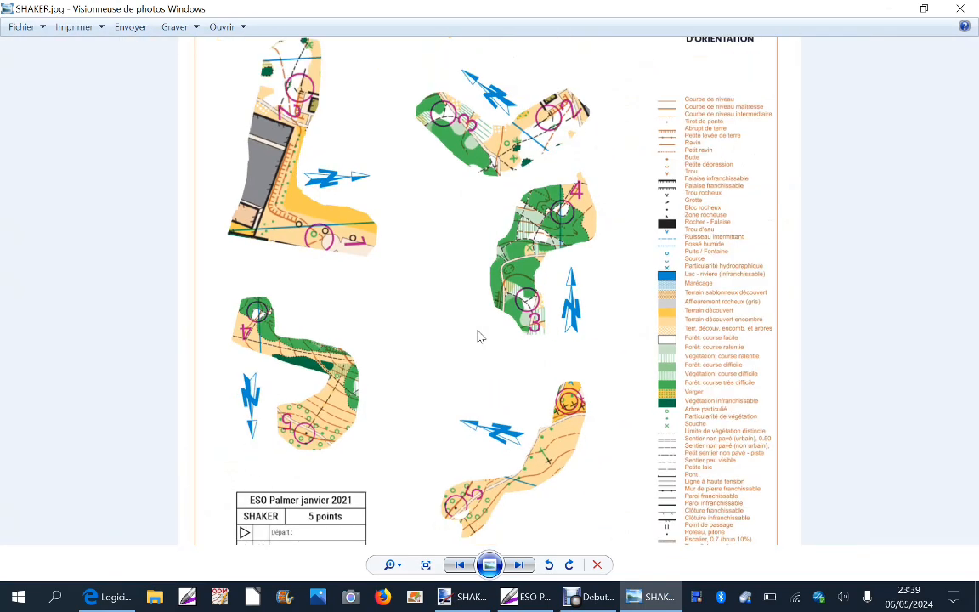
{"action": "scroll", "coordinate": [478, 336], "scroll_direction": "down", "scroll_amount": 3}
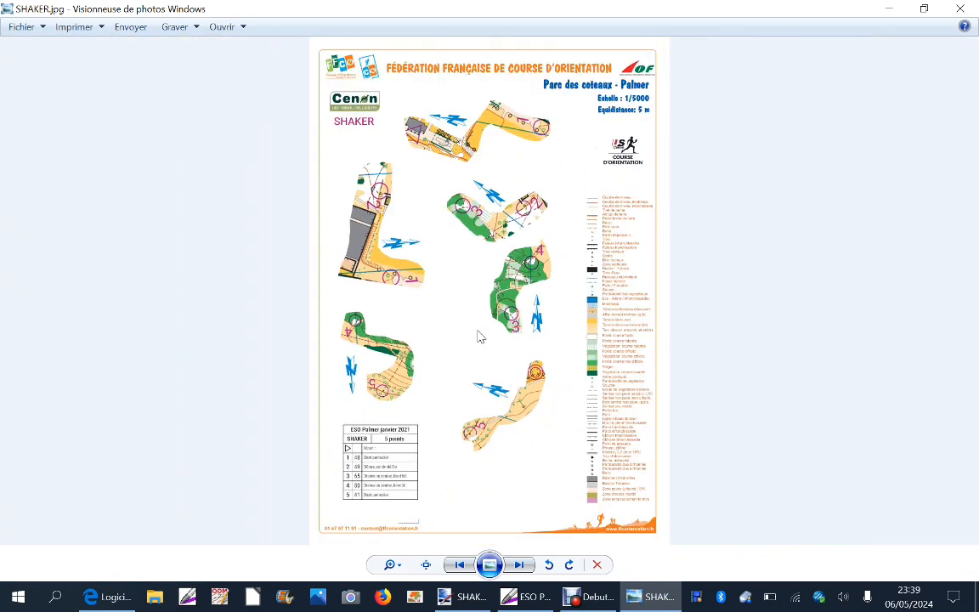
{"action": "left_click", "coordinate": [34, 29]}
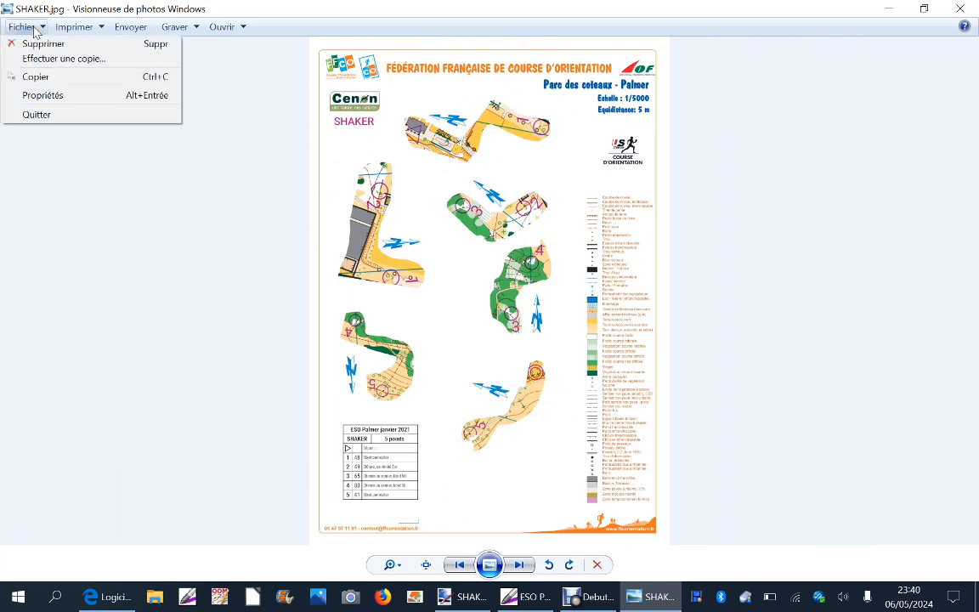
{"action": "left_click", "coordinate": [180, 172]}
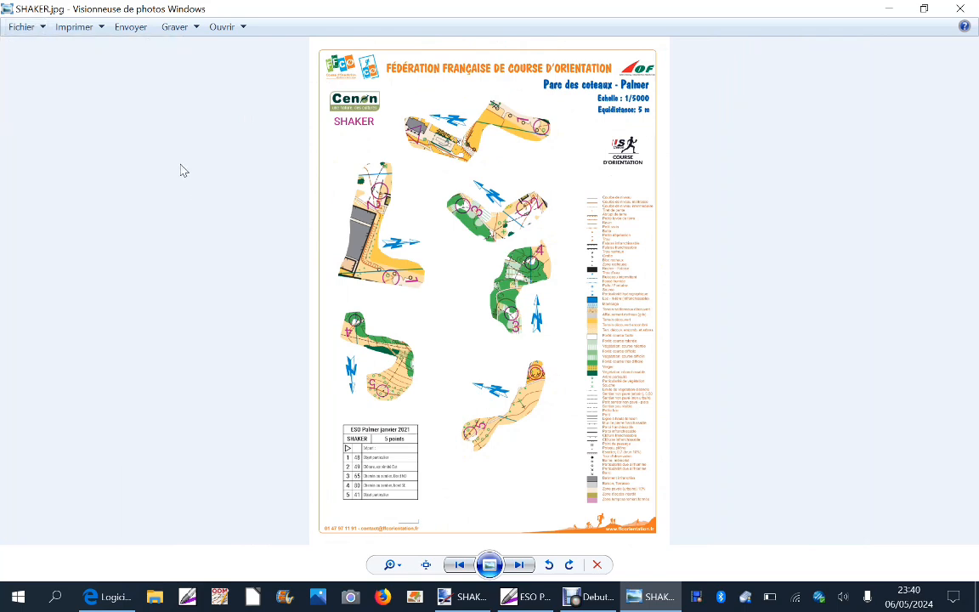